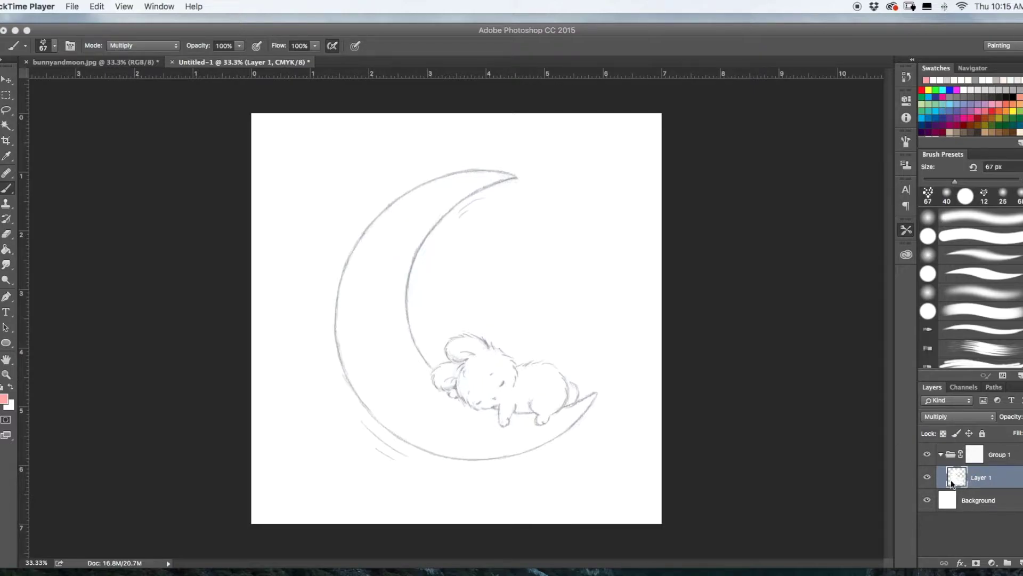
- Rename the sketch layer Layer 1 to 'drawing'
double_click(982, 478)
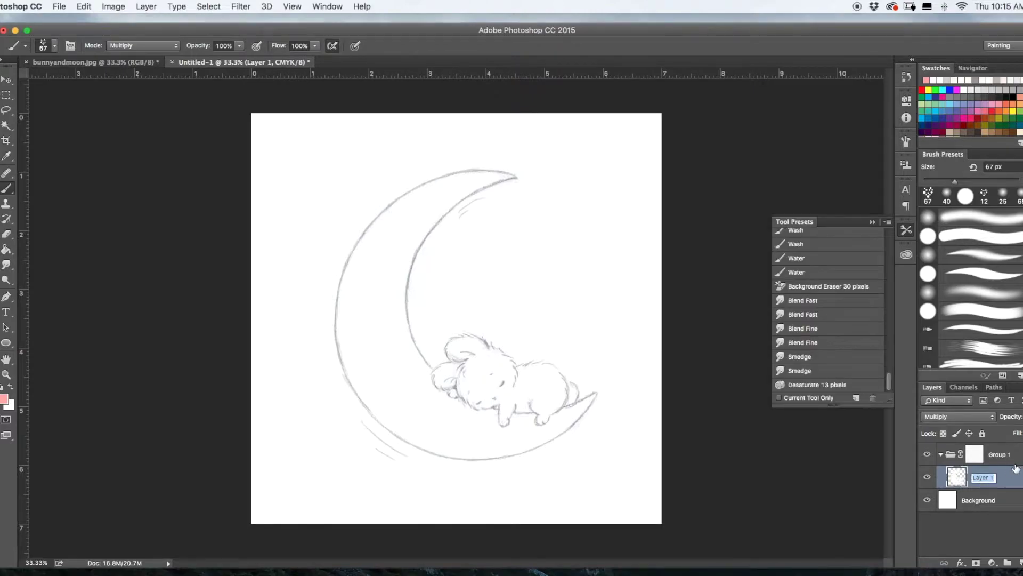
text(drawing)
key(Return)
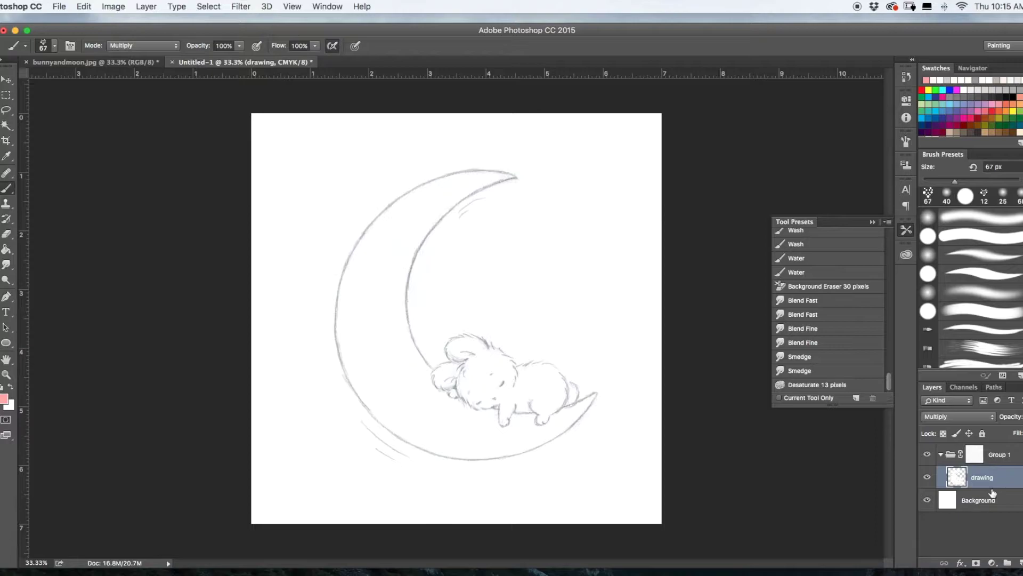
- Add a new Multiply layer named 'background' below drawing in Group 1
click(1019, 563)
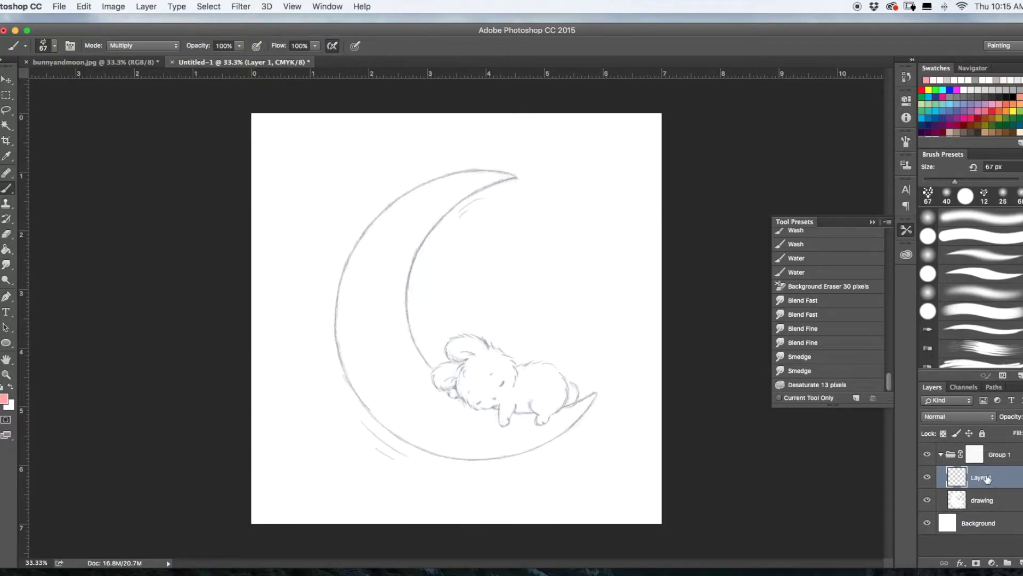
drag(988, 477, 1002, 511)
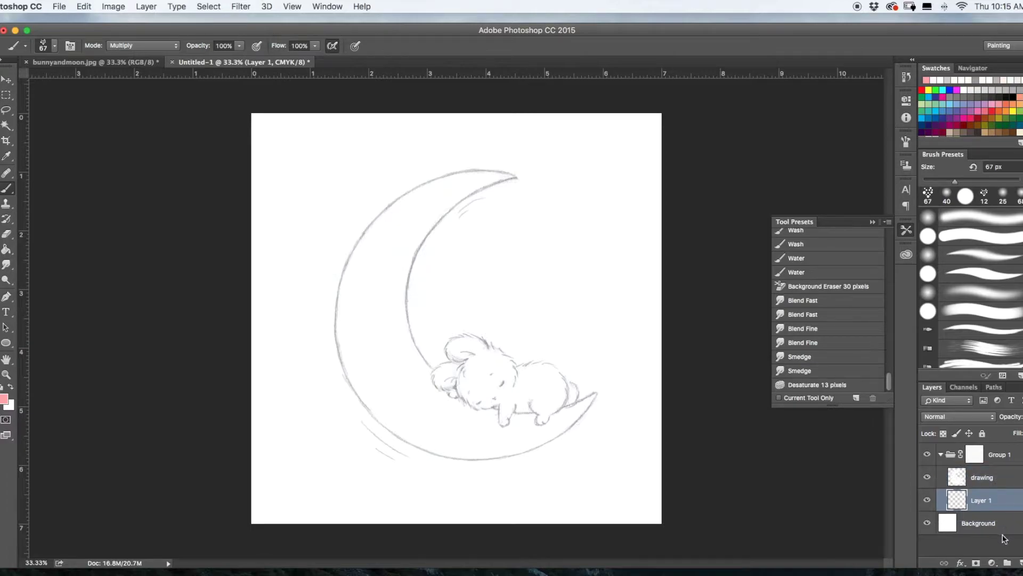
click(934, 418)
click(944, 453)
double_click(984, 501)
text(background)
key(Return)
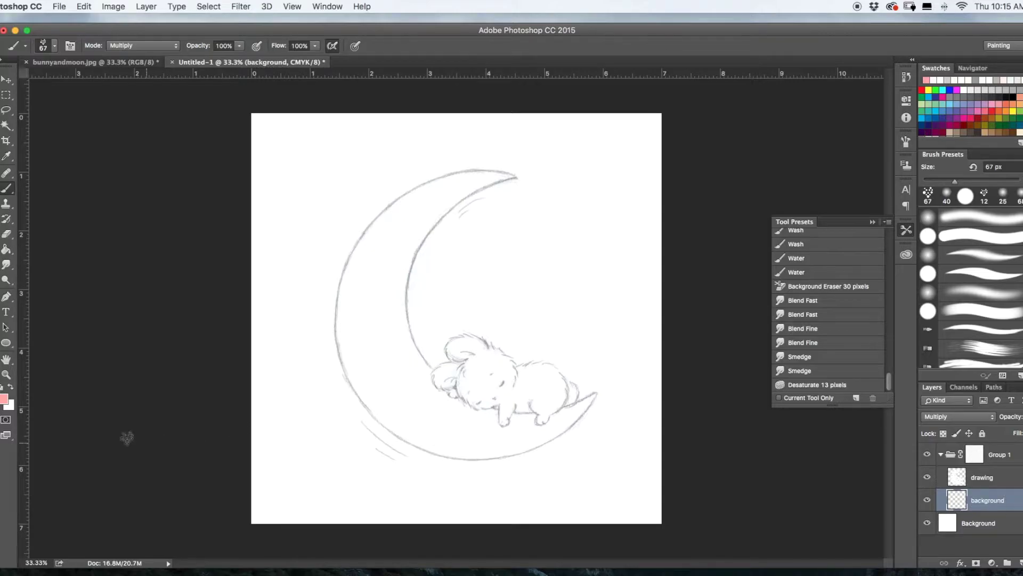
- Set the foreground colour to bluish grey b0b3c0
click(6, 399)
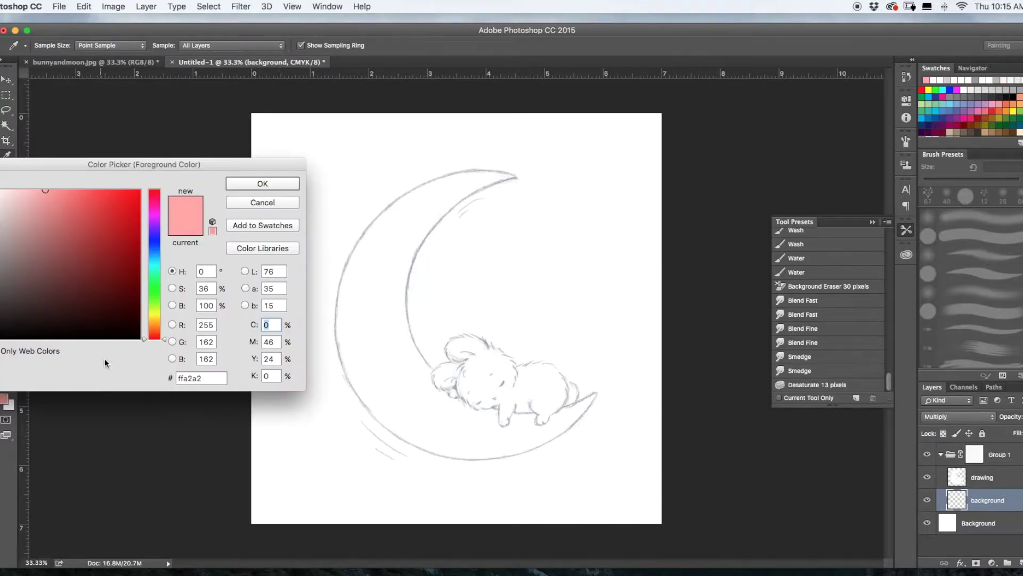
drag(2, 212, 2, 218)
click(158, 245)
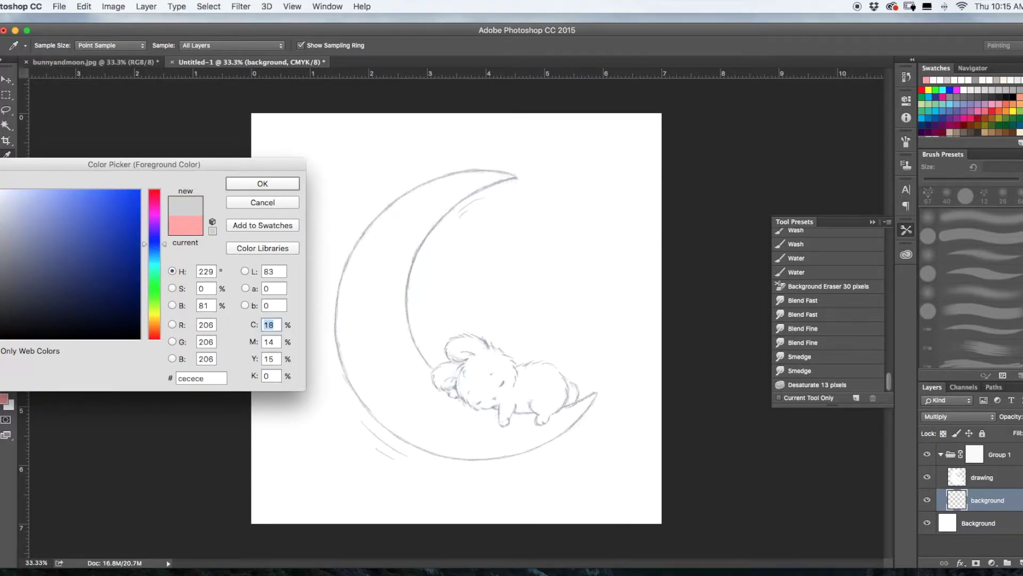
click(4, 226)
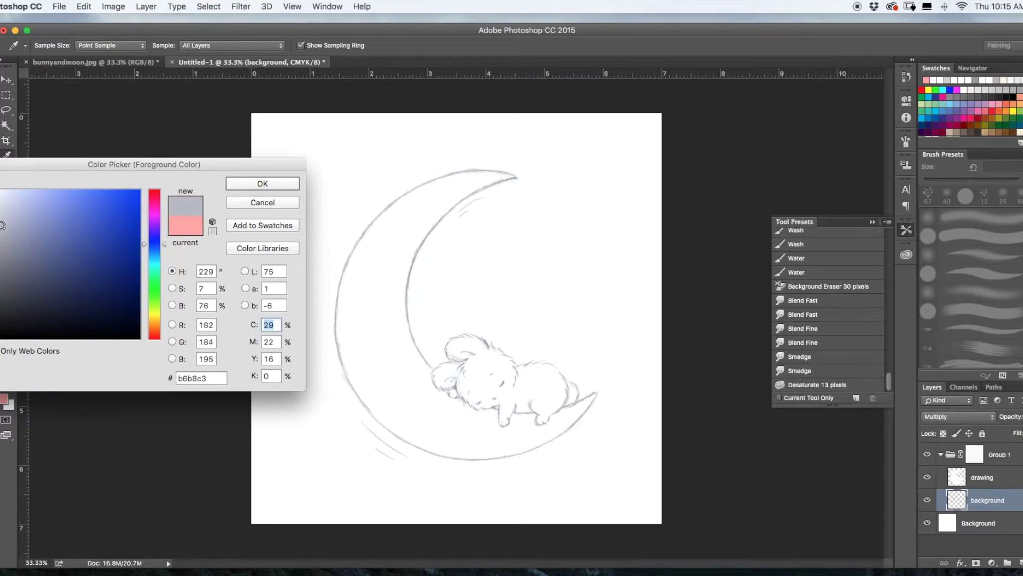
click(245, 184)
- Set the brush size to 444 px and paint a wash across the whole canvas
click(46, 46)
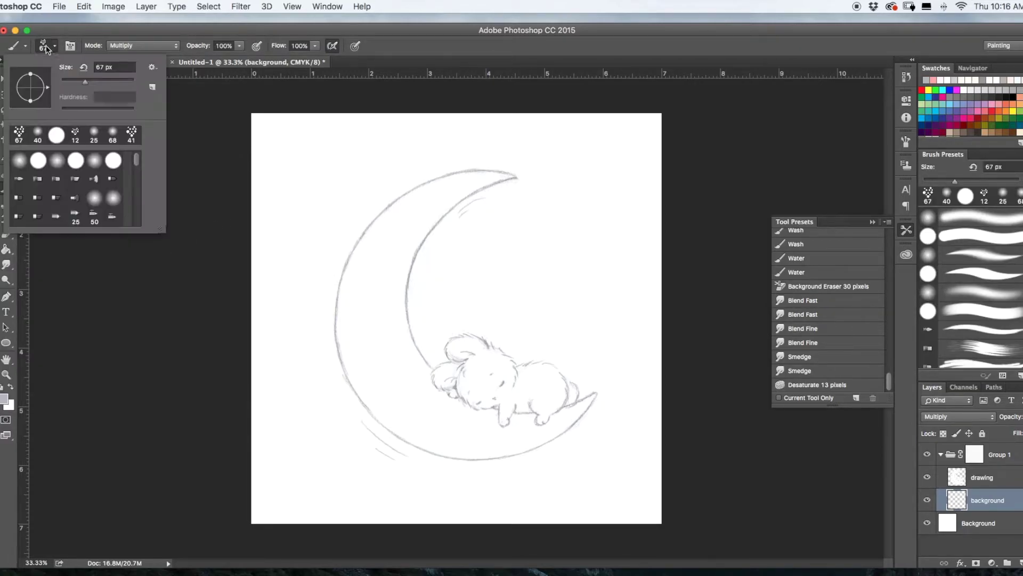
drag(116, 78, 111, 81)
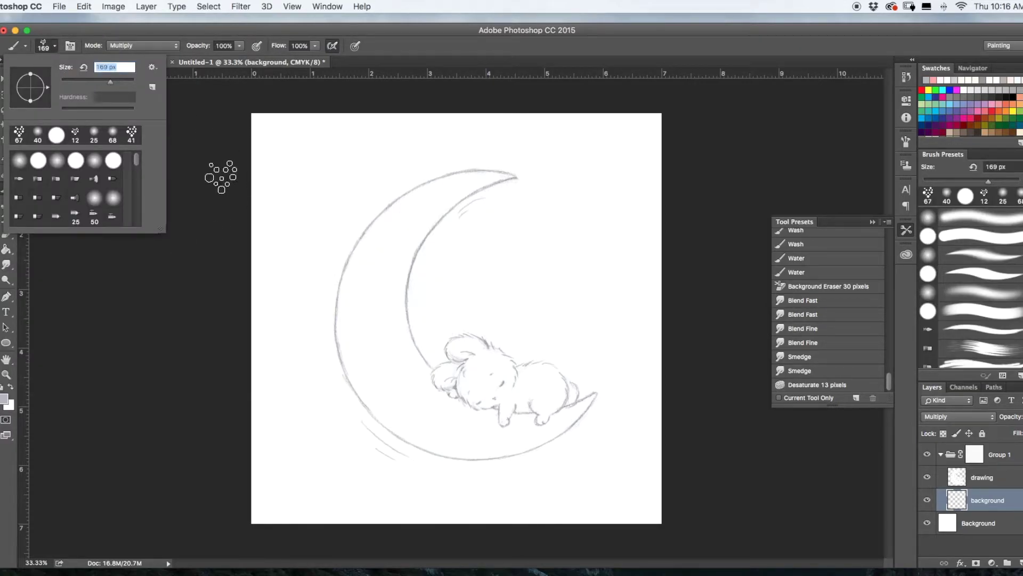
drag(113, 81, 117, 82)
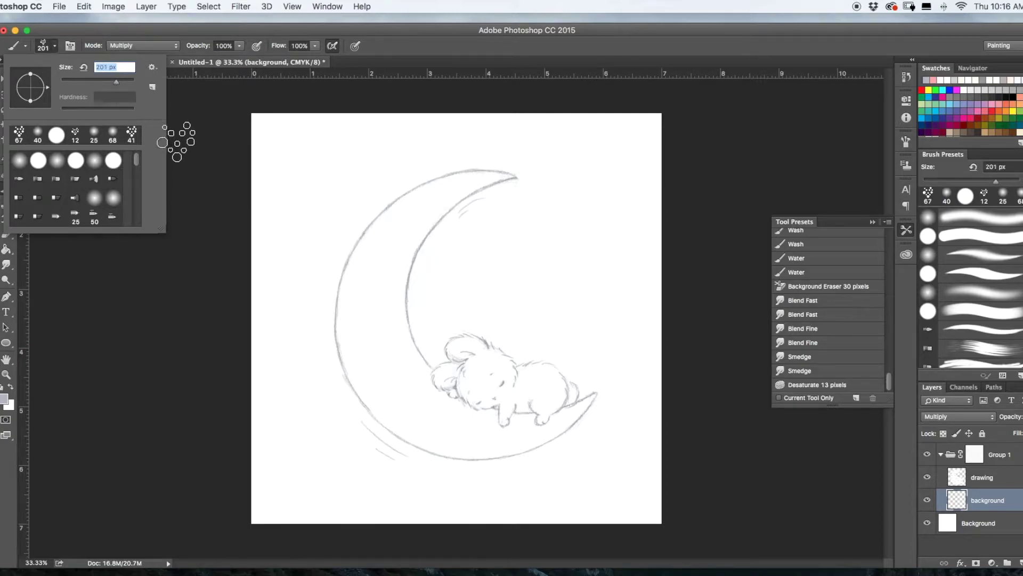
click(143, 35)
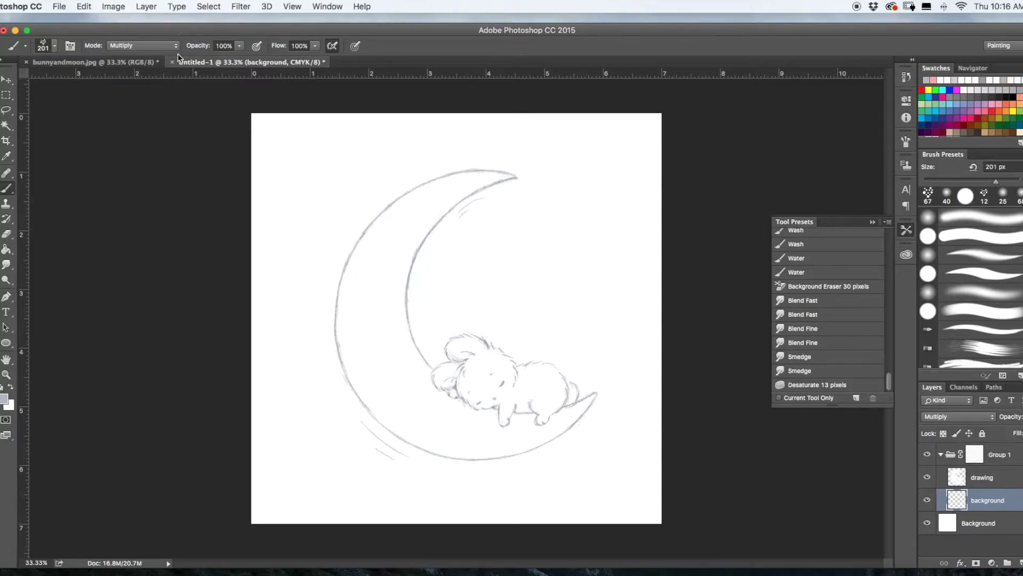
click(54, 46)
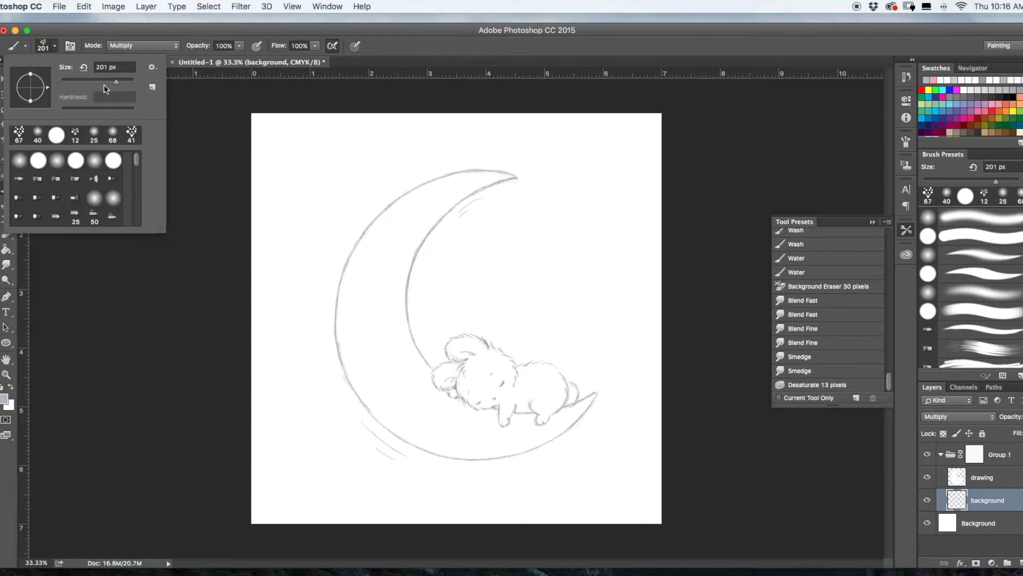
text(444)
key(Return)
mouse_move(261, 133)
mouse_down()
mouse_move(494, 140)
mouse_move(176, 218)
mouse_move(584, 190)
mouse_move(252, 233)
mouse_move(485, 215)
mouse_move(618, 151)
mouse_move(599, 136)
mouse_move(587, 236)
mouse_move(561, 306)
mouse_move(517, 318)
mouse_move(521, 270)
mouse_move(484, 257)
mouse_move(213, 323)
mouse_move(192, 358)
mouse_move(226, 446)
mouse_move(257, 474)
mouse_move(303, 501)
mouse_move(360, 513)
mouse_move(654, 522)
mouse_move(582, 428)
mouse_move(576, 378)
mouse_move(530, 366)
mouse_move(482, 442)
mouse_move(653, 496)
mouse_up()
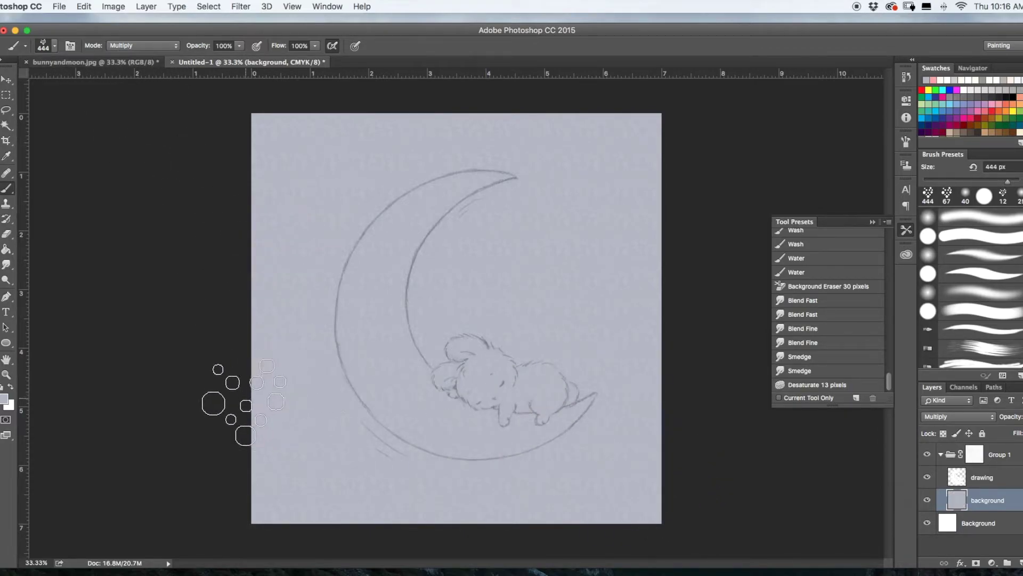
- Paint a darker band across the lower canvas, then try a Normal-mode band and undo it
mouse_move(222, 416)
mouse_down()
mouse_move(682, 426)
mouse_move(349, 341)
mouse_move(704, 314)
mouse_move(250, 299)
mouse_move(689, 256)
mouse_move(256, 228)
mouse_move(613, 218)
mouse_move(333, 160)
mouse_move(480, 126)
mouse_move(605, 137)
mouse_up()
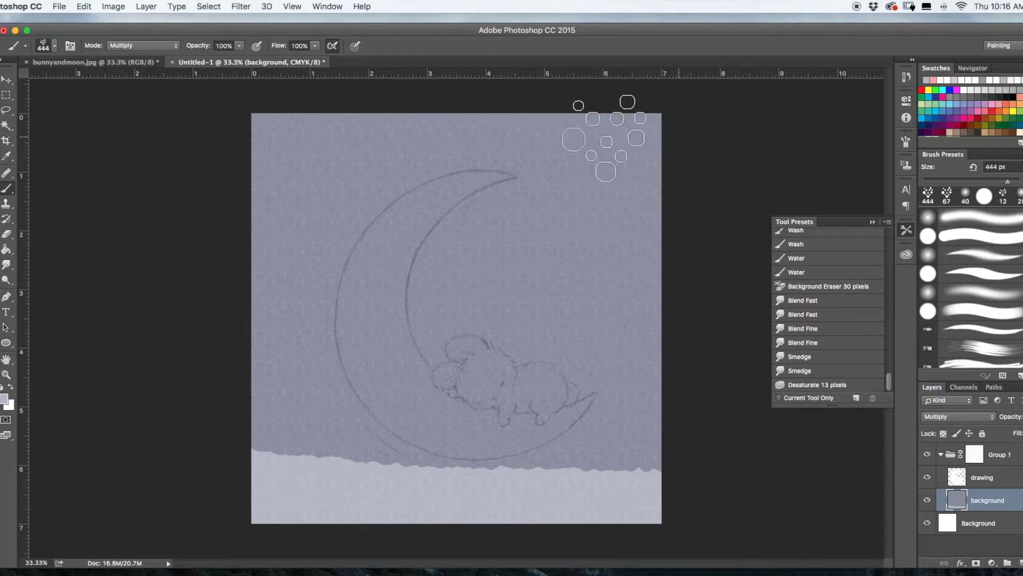
click(133, 47)
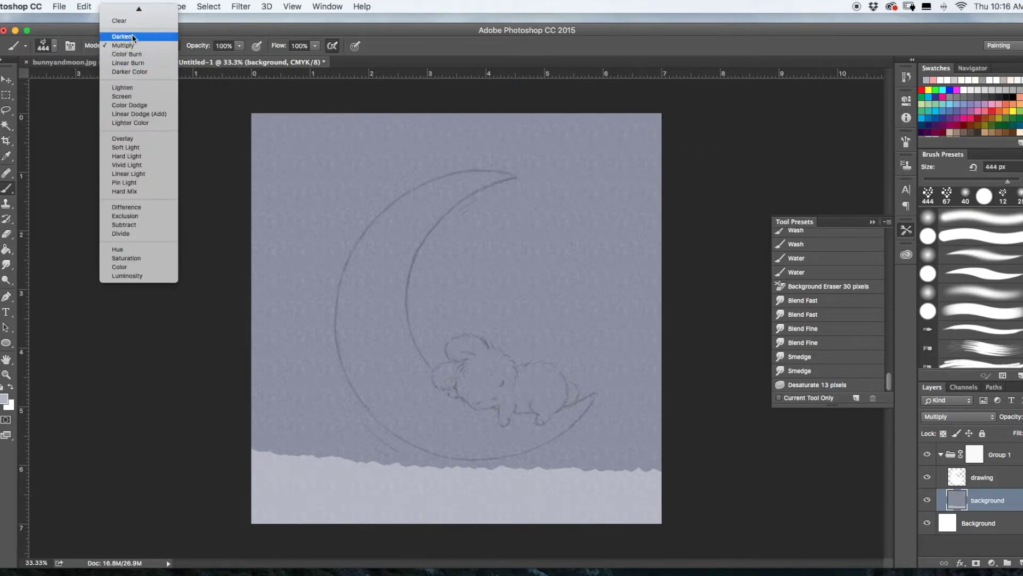
click(122, 10)
mouse_move(240, 285)
mouse_down()
mouse_move(292, 297)
mouse_move(673, 286)
mouse_move(185, 271)
mouse_move(708, 254)
mouse_move(183, 217)
mouse_move(704, 160)
mouse_move(224, 139)
mouse_move(735, 160)
mouse_move(562, 118)
mouse_move(228, 149)
mouse_move(327, 215)
mouse_move(600, 215)
mouse_move(215, 197)
mouse_move(662, 217)
mouse_move(671, 247)
mouse_up()
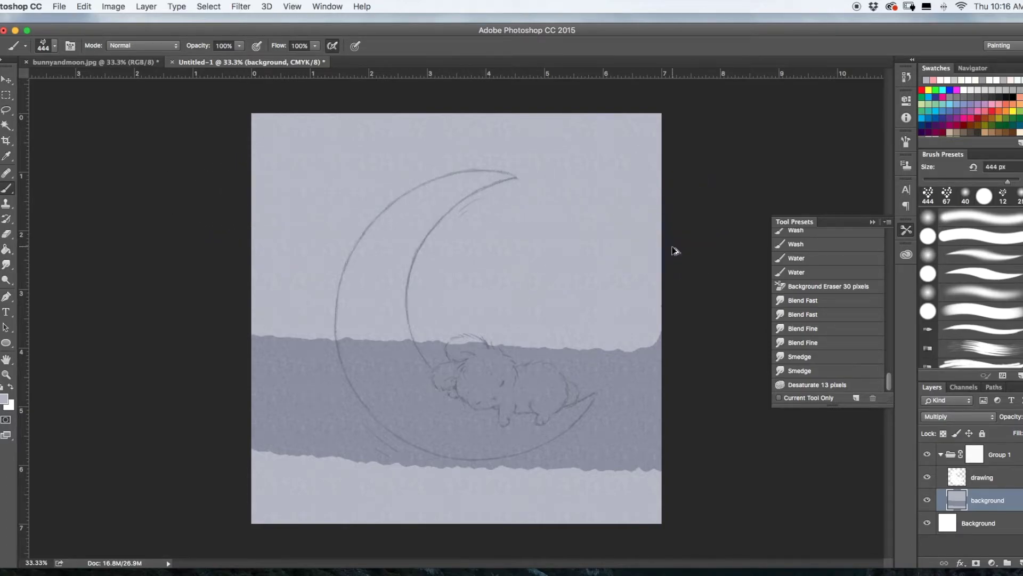
key(alt+super+z)
key(alt+super+z)
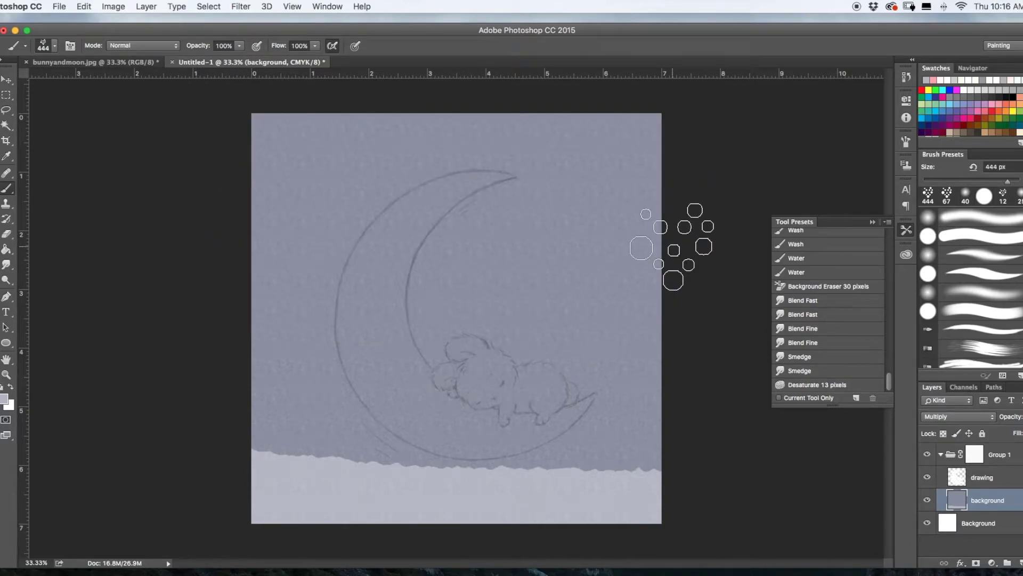
- Return the brush to Multiply and paint darker bands from the middle up to the top edge
click(120, 46)
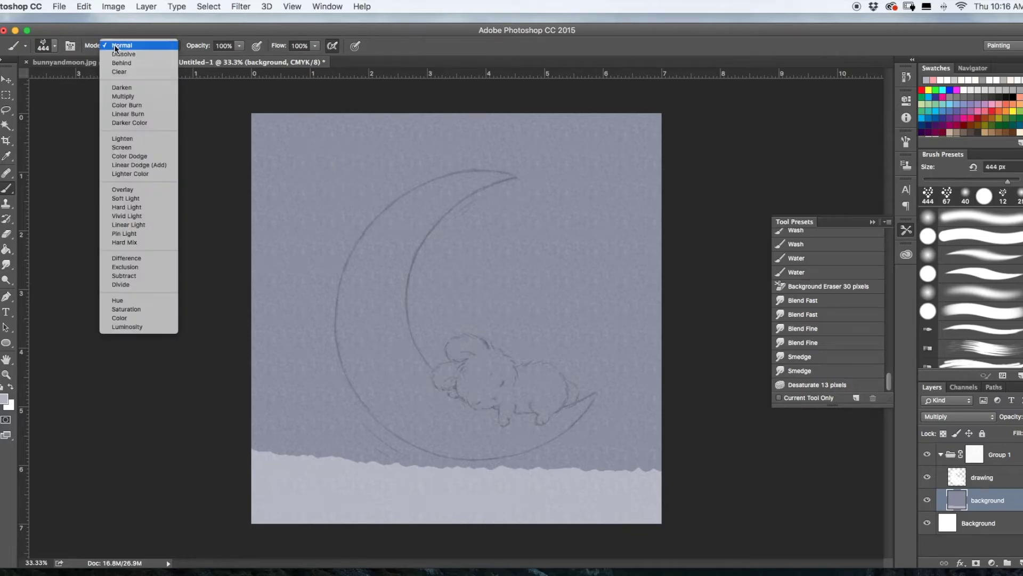
click(127, 96)
mouse_move(263, 309)
mouse_down()
mouse_move(497, 302)
mouse_move(676, 298)
mouse_up()
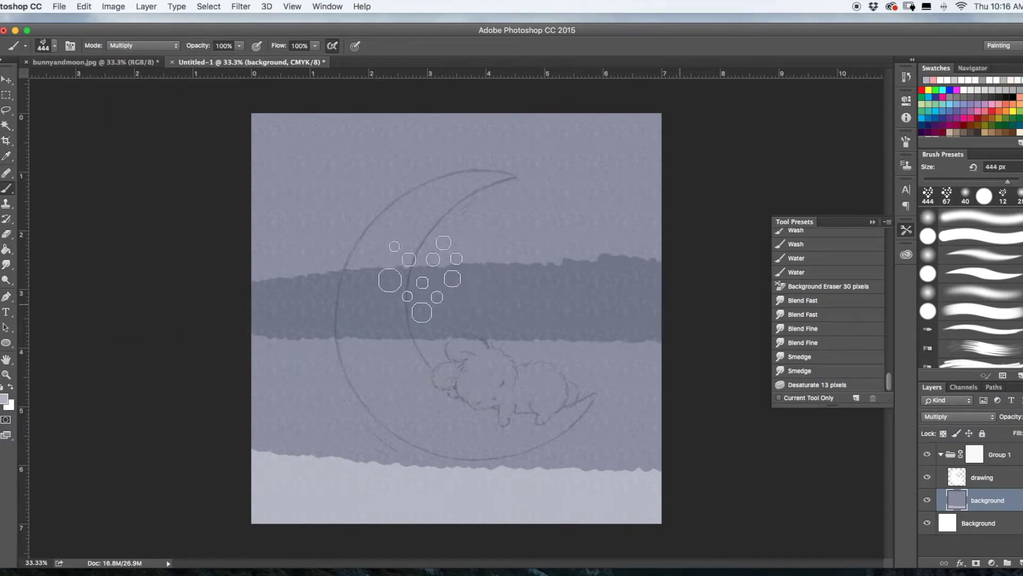
mouse_move(421, 279)
mouse_down()
mouse_move(542, 251)
mouse_move(353, 216)
mouse_move(583, 178)
mouse_move(309, 142)
mouse_move(612, 126)
mouse_move(366, 210)
mouse_move(320, 155)
mouse_move(673, 137)
mouse_move(200, 183)
mouse_move(373, 122)
mouse_move(415, 127)
mouse_up()
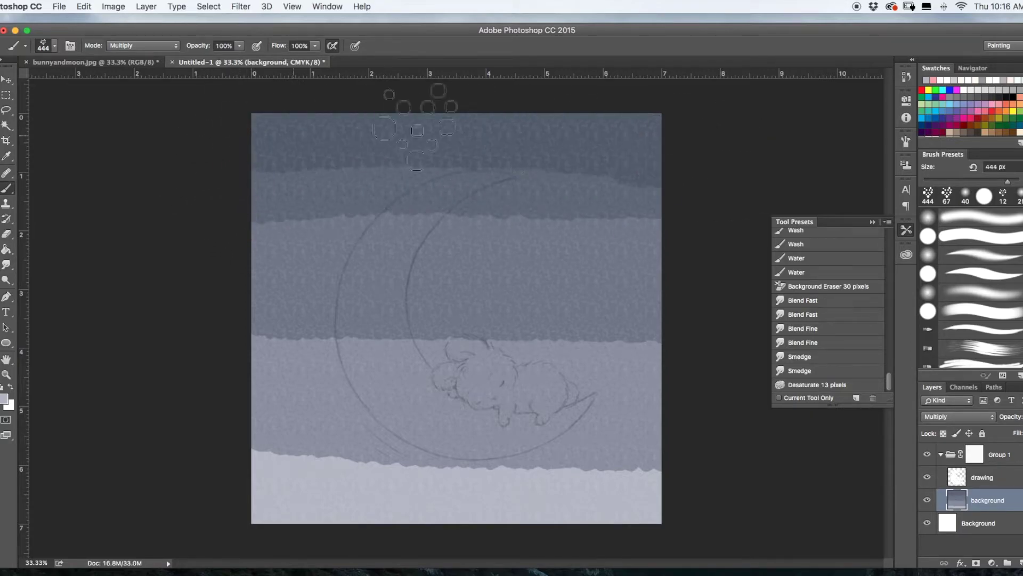
- Soften the wash band edges with a 94 px smudge brush, then add a new empty layer
click(6, 264)
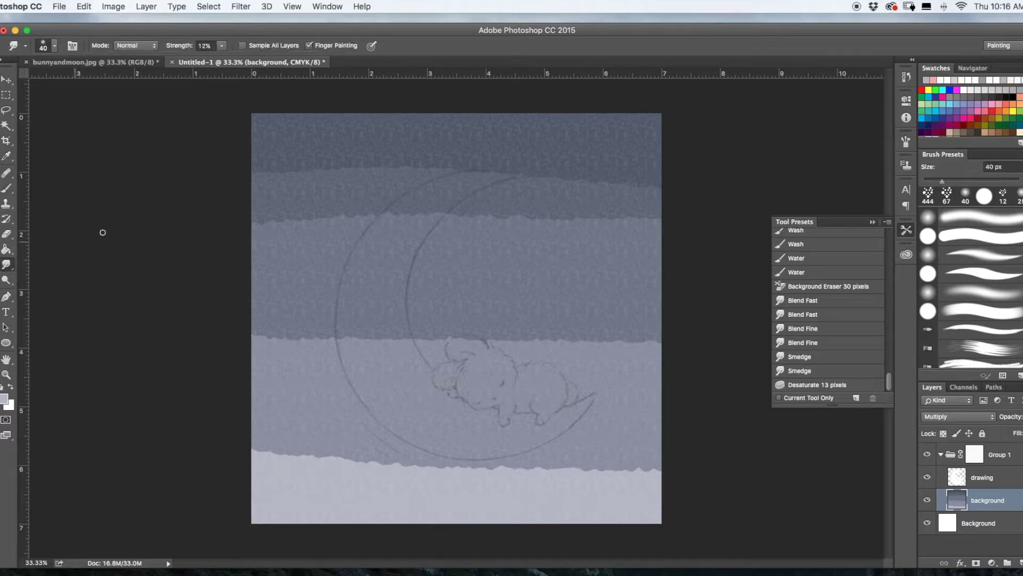
click(55, 46)
drag(93, 82, 96, 81)
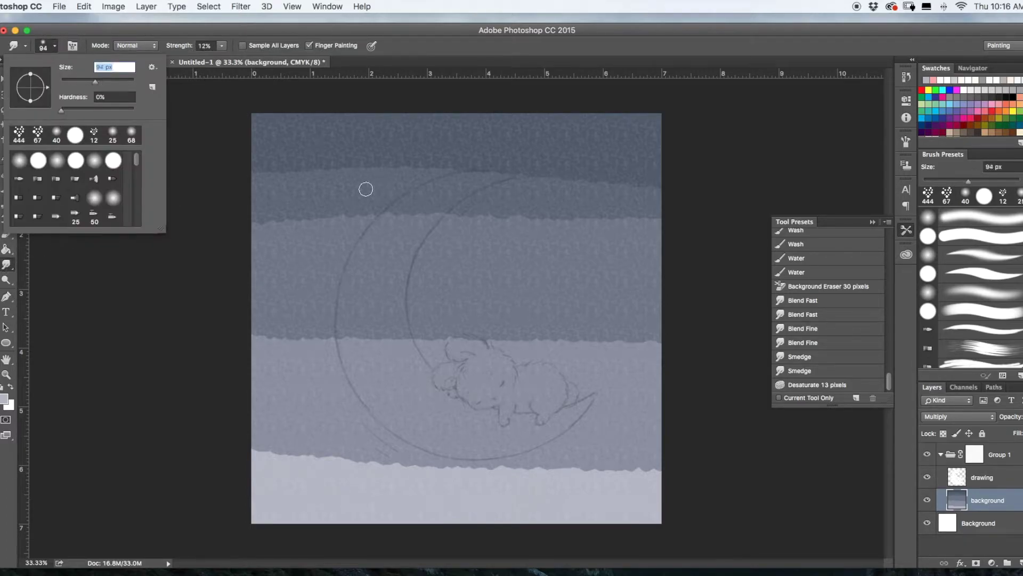
click(265, 173)
mouse_move(581, 189)
mouse_down()
mouse_move(630, 189)
mouse_move(544, 175)
mouse_move(643, 183)
mouse_move(624, 194)
mouse_up()
mouse_move(428, 210)
mouse_down()
mouse_move(644, 219)
mouse_move(396, 230)
mouse_up()
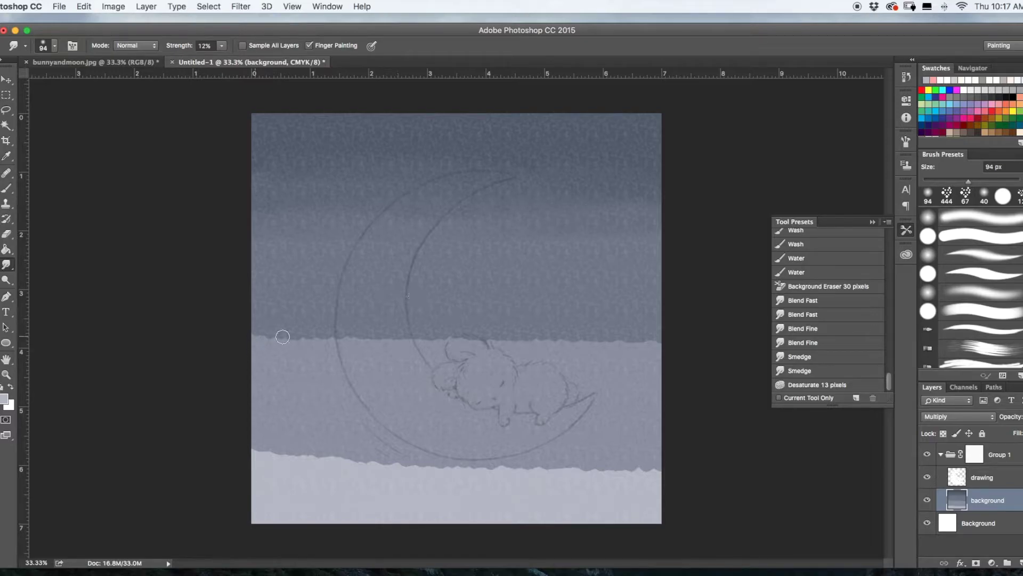
mouse_move(282, 337)
mouse_down()
mouse_move(398, 331)
mouse_move(687, 344)
mouse_move(474, 346)
mouse_up()
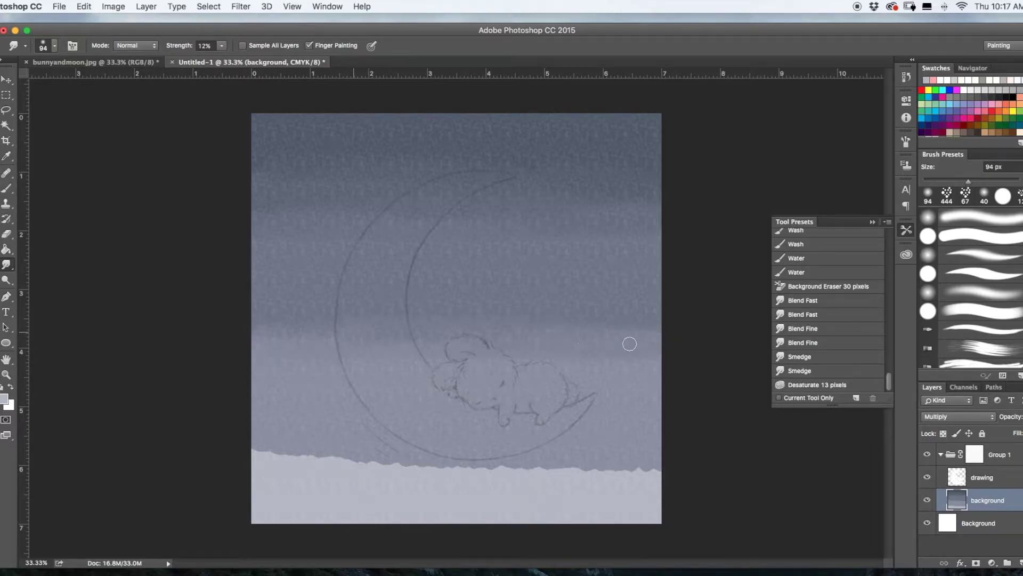
mouse_move(241, 453)
mouse_down()
mouse_move(644, 477)
mouse_move(664, 466)
mouse_move(412, 464)
mouse_up()
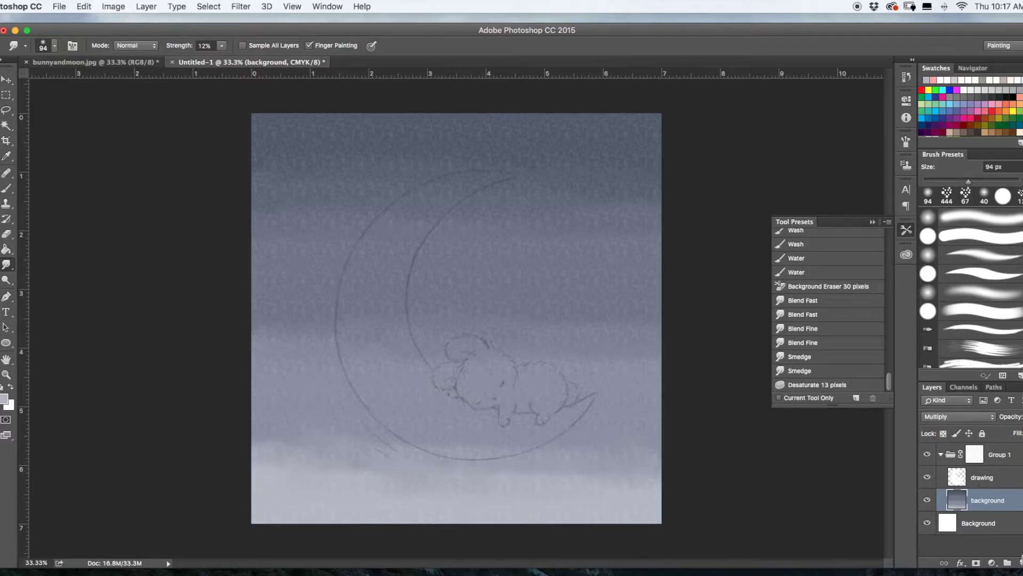
key(super+alt+shift+n)
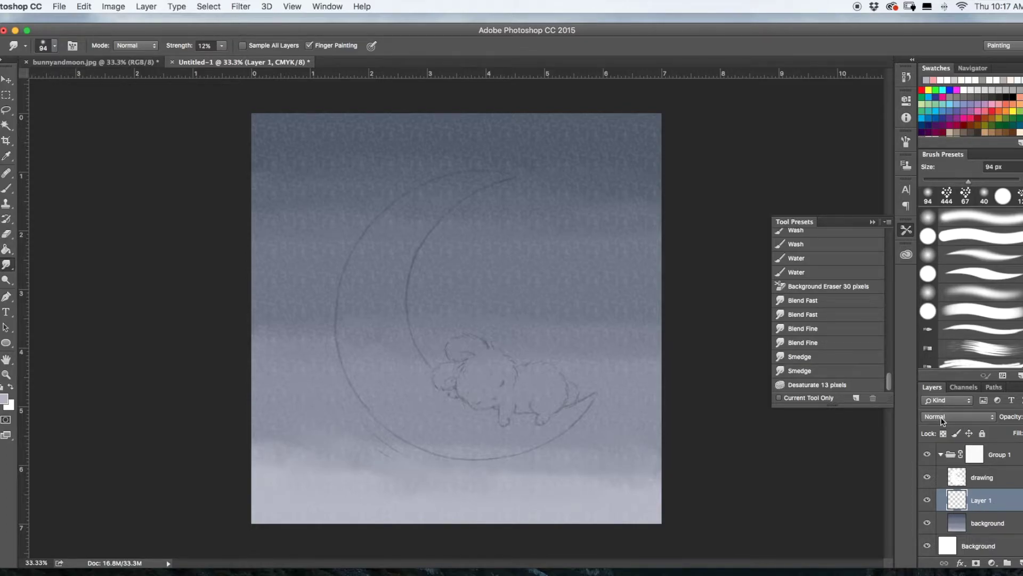
- Rename the new Layer 1 above background to 'color'
double_click(981, 501)
text(color)
key(Return)
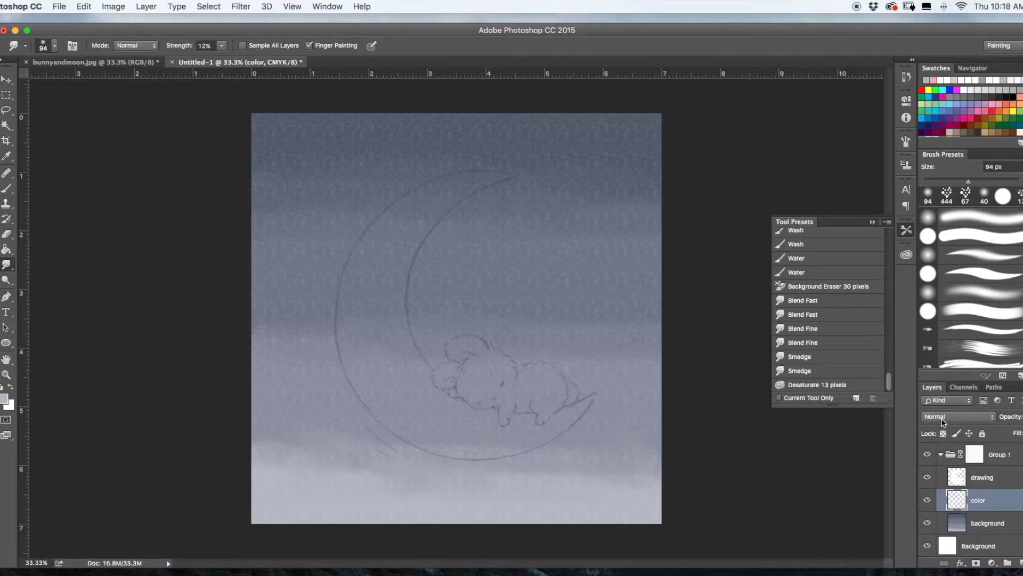
click(6, 188)
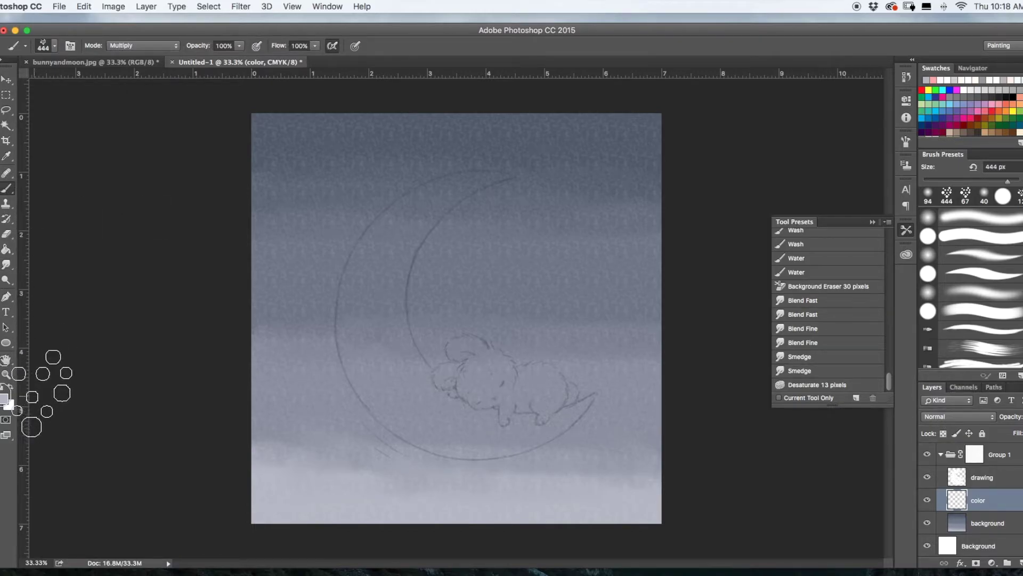
- Paint the moon's upper crescent in near-white cream #fffcf4 with a 94 px brush
click(4, 401)
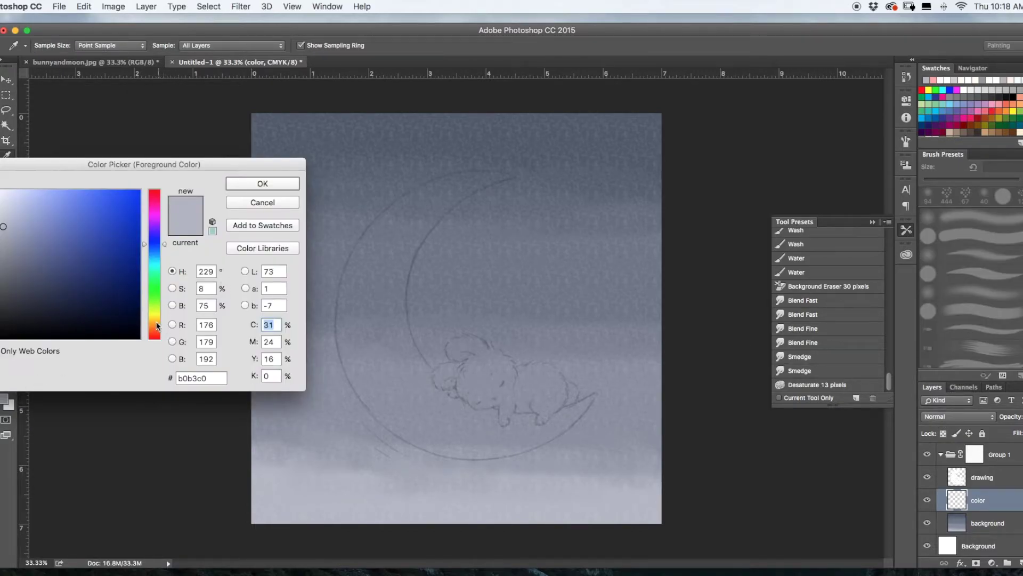
drag(157, 326, 156, 324)
drag(24, 217, 1, 190)
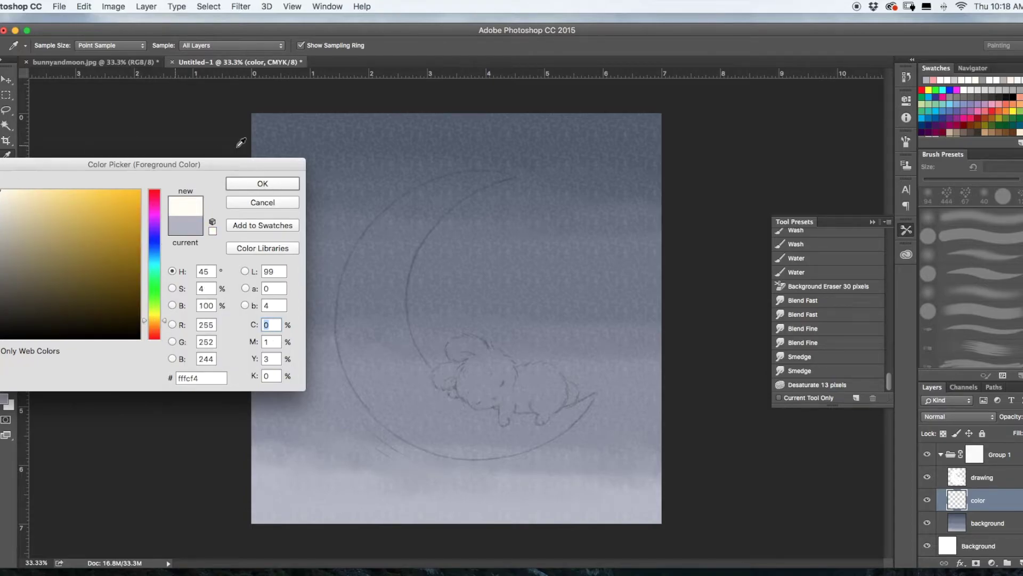
click(260, 185)
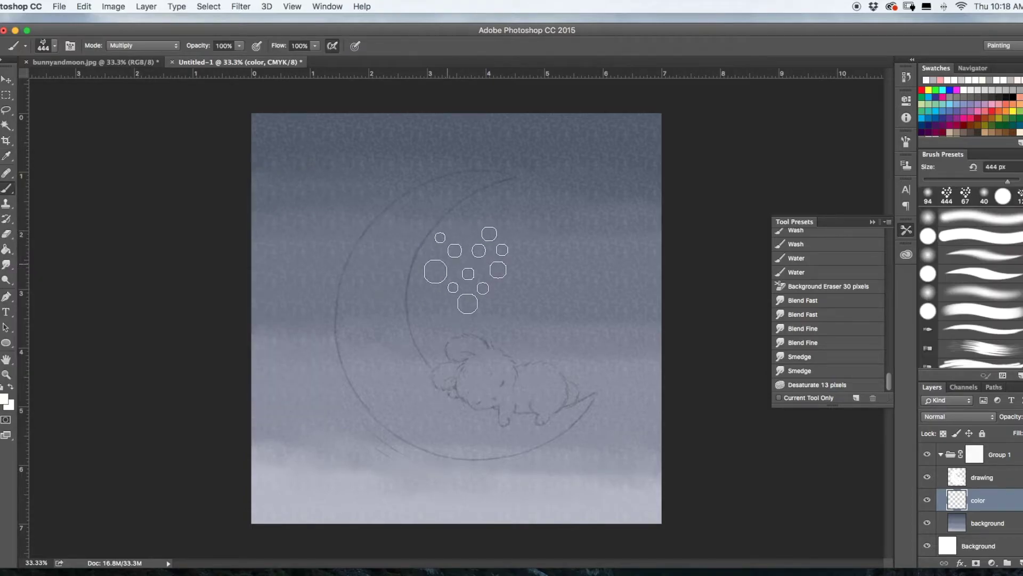
click(48, 46)
click(96, 81)
mouse_move(396, 231)
mouse_down()
mouse_move(373, 336)
mouse_move(384, 343)
mouse_move(365, 335)
mouse_move(363, 320)
mouse_move(366, 242)
mouse_move(394, 246)
mouse_move(383, 282)
mouse_move(389, 347)
mouse_move(407, 368)
mouse_move(392, 316)
mouse_move(384, 331)
mouse_up()
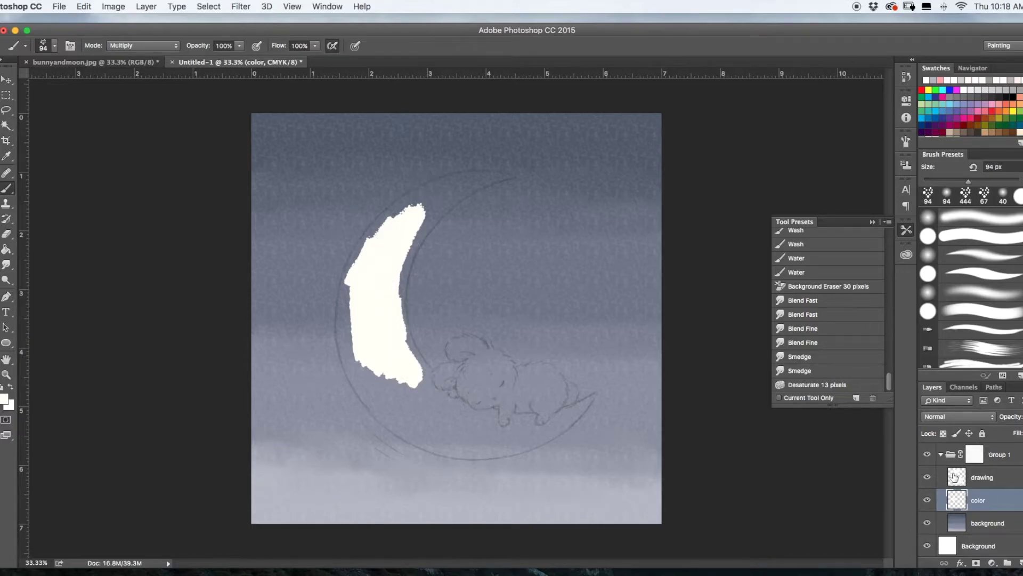
- Try Multiply blending on the color layer, then return it to Normal
click(939, 415)
click(938, 451)
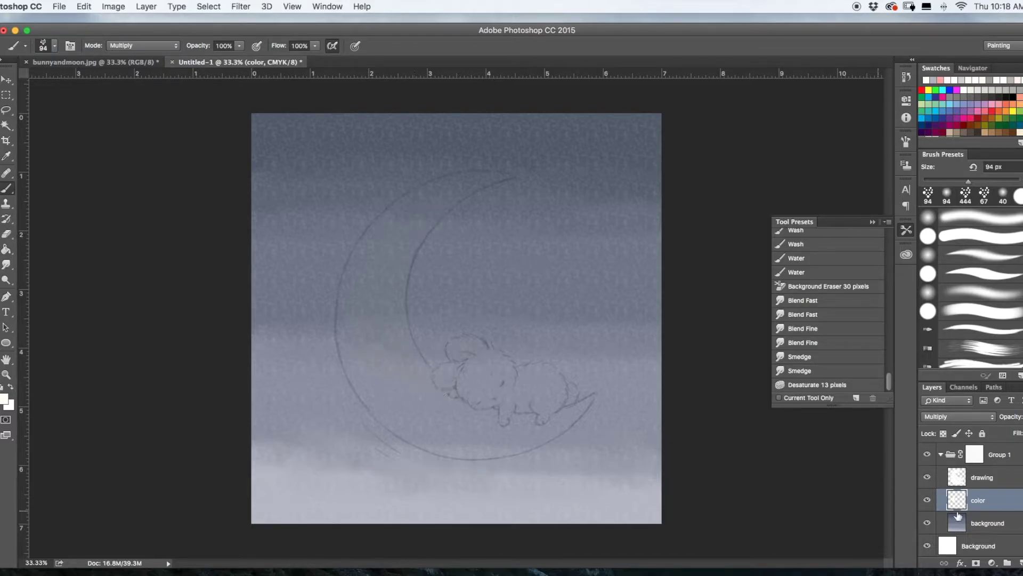
click(936, 416)
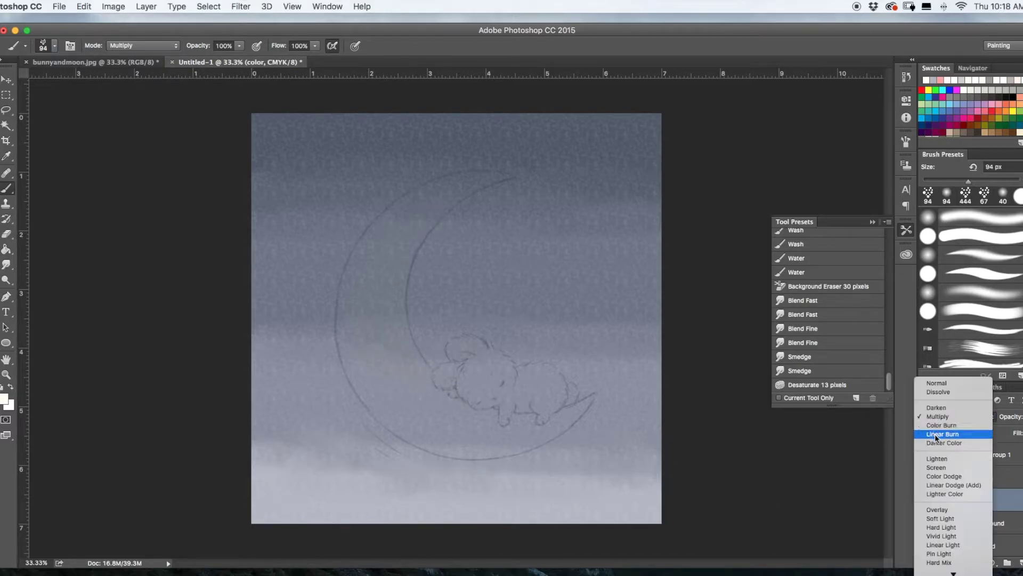
click(937, 384)
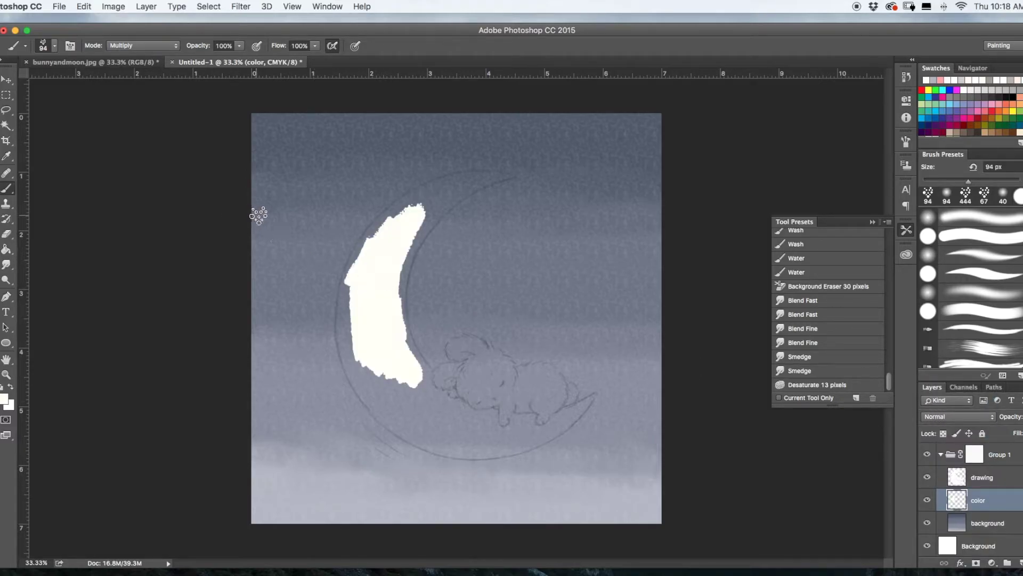
- Paint a Normal-mode cream stroke down the moon's lower end, then undo it
click(120, 46)
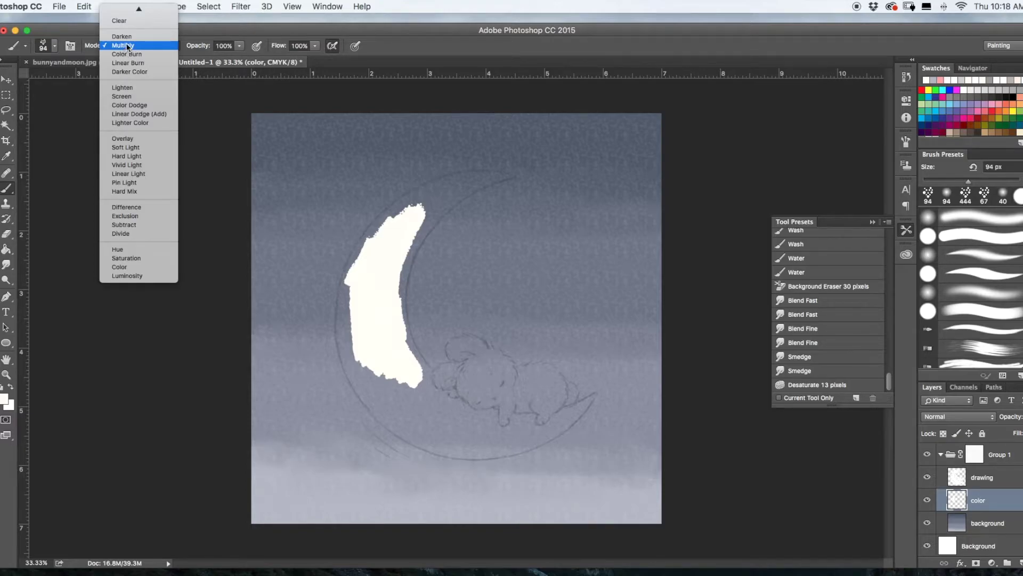
mouse_move(136, 11)
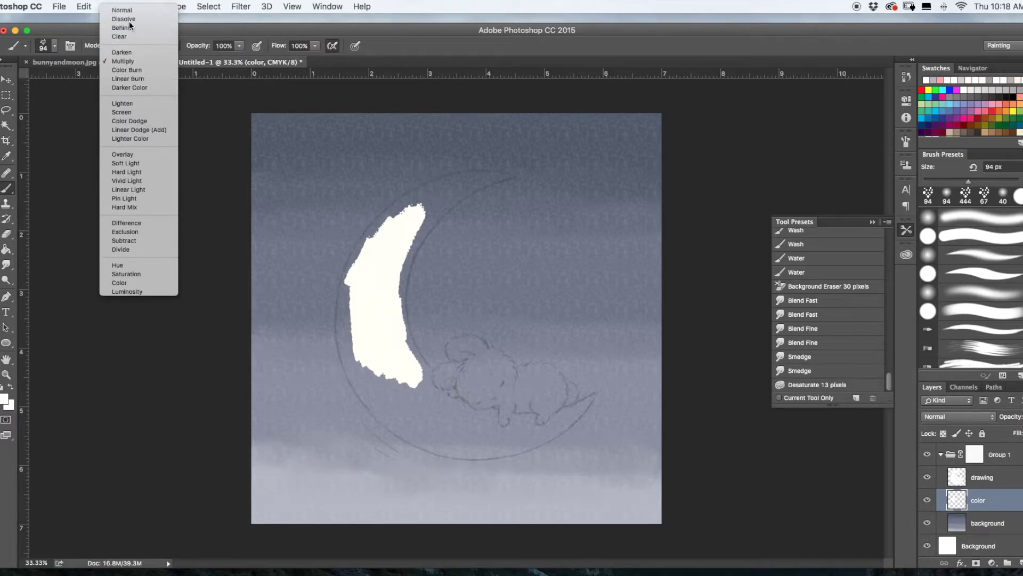
click(123, 10)
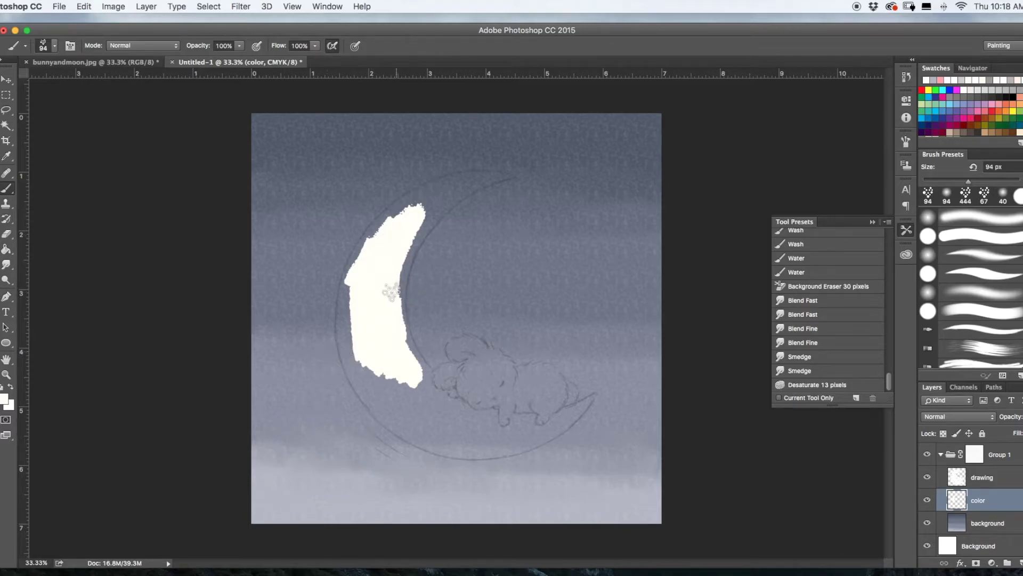
mouse_move(374, 373)
mouse_down()
mouse_move(444, 413)
mouse_move(441, 396)
mouse_move(502, 378)
mouse_move(489, 421)
mouse_move(532, 408)
mouse_move(469, 415)
mouse_up()
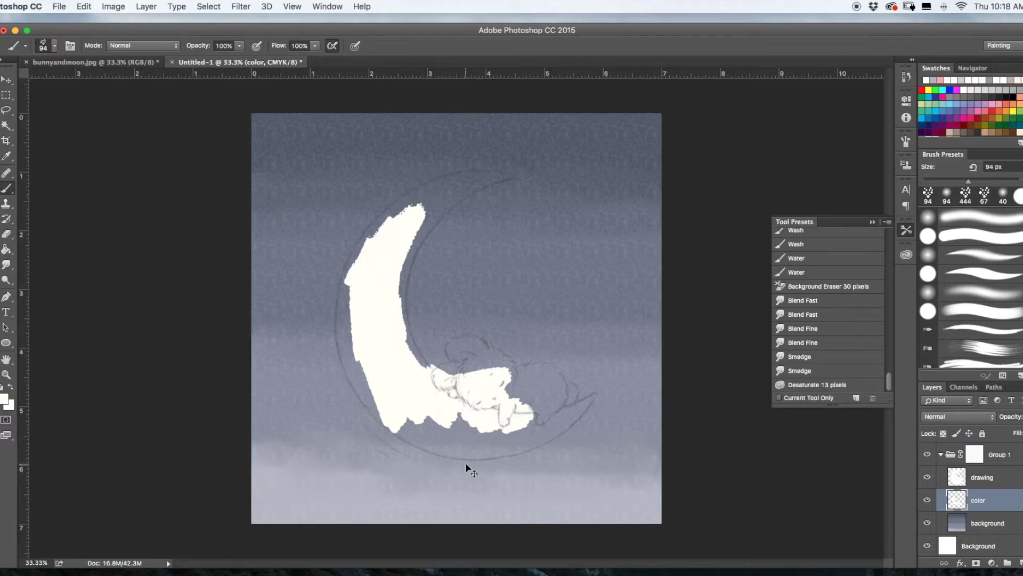
key(super+z)
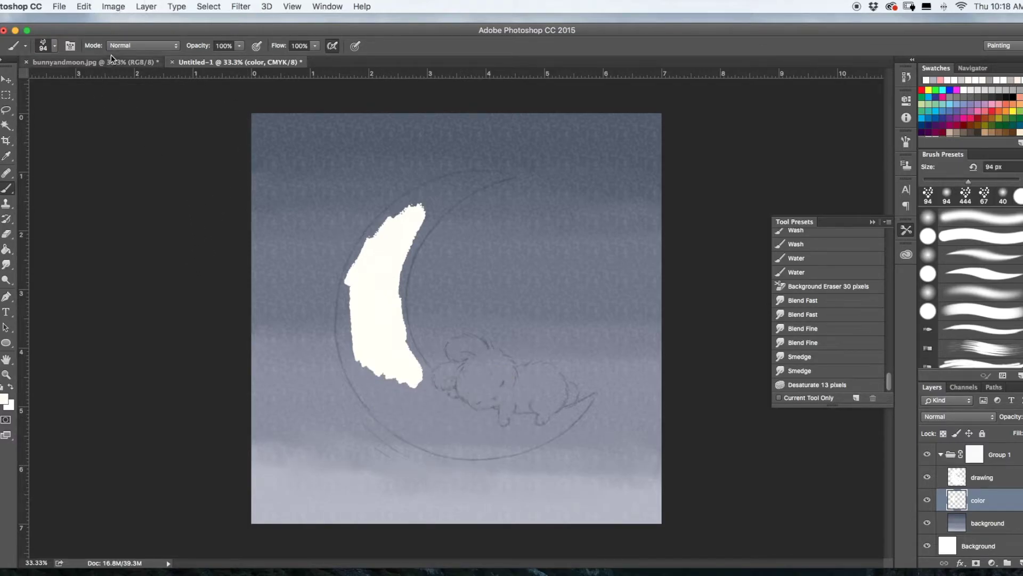
- Set the brush back to Multiply, keep the color layer on Normal, and zoom in
click(121, 45)
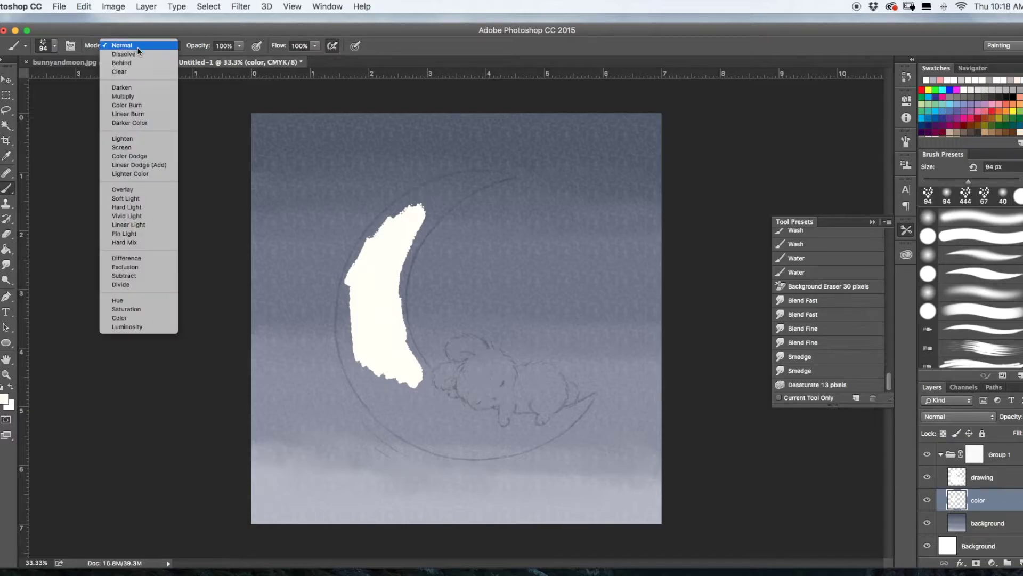
click(122, 97)
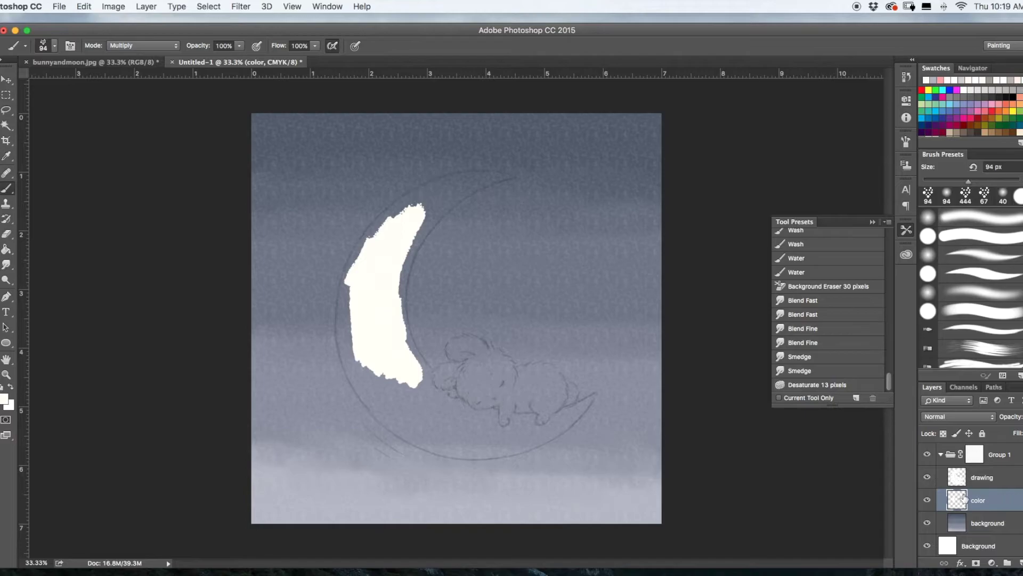
click(939, 416)
click(939, 418)
key(super+h)
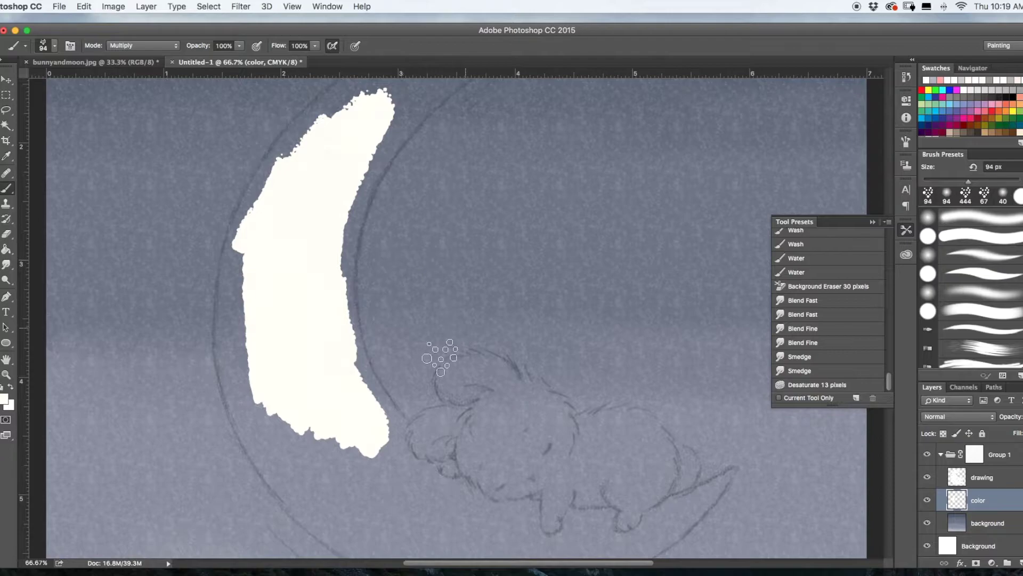
- Brush cream along the moon's lower tip and over the bunny's ear and head
mouse_move(308, 410)
mouse_down()
mouse_move(398, 493)
mouse_move(364, 450)
mouse_move(372, 432)
mouse_move(392, 449)
mouse_move(344, 374)
mouse_move(365, 431)
mouse_move(330, 460)
mouse_move(309, 451)
mouse_move(251, 343)
mouse_move(249, 237)
mouse_move(243, 347)
mouse_move(281, 450)
mouse_move(305, 469)
mouse_move(369, 511)
mouse_move(447, 531)
mouse_move(451, 488)
mouse_move(465, 486)
mouse_move(403, 457)
mouse_move(434, 435)
mouse_move(421, 442)
mouse_move(474, 438)
mouse_move(492, 474)
mouse_move(611, 464)
mouse_move(663, 472)
mouse_move(639, 482)
mouse_move(556, 463)
mouse_move(481, 420)
mouse_move(478, 381)
mouse_move(536, 432)
mouse_move(525, 405)
mouse_move(590, 446)
mouse_move(611, 431)
mouse_move(643, 449)
mouse_move(626, 425)
mouse_move(687, 489)
mouse_move(680, 499)
mouse_move(701, 495)
mouse_move(632, 526)
mouse_up()
mouse_move(491, 394)
mouse_down()
mouse_move(446, 387)
mouse_move(446, 377)
mouse_move(519, 397)
mouse_move(511, 388)
mouse_move(392, 439)
mouse_move(353, 374)
mouse_move(339, 237)
mouse_move(341, 346)
mouse_move(369, 160)
mouse_move(386, 135)
mouse_move(301, 176)
mouse_move(246, 261)
mouse_move(328, 119)
mouse_move(307, 141)
mouse_move(262, 350)
mouse_move(253, 240)
mouse_move(239, 371)
mouse_move(266, 193)
mouse_move(247, 405)
mouse_move(325, 524)
mouse_move(230, 364)
mouse_move(264, 434)
mouse_move(317, 491)
mouse_move(363, 513)
mouse_move(375, 475)
mouse_up()
scroll(374, 475, down, 5)
scroll(374, 476, right, 2)
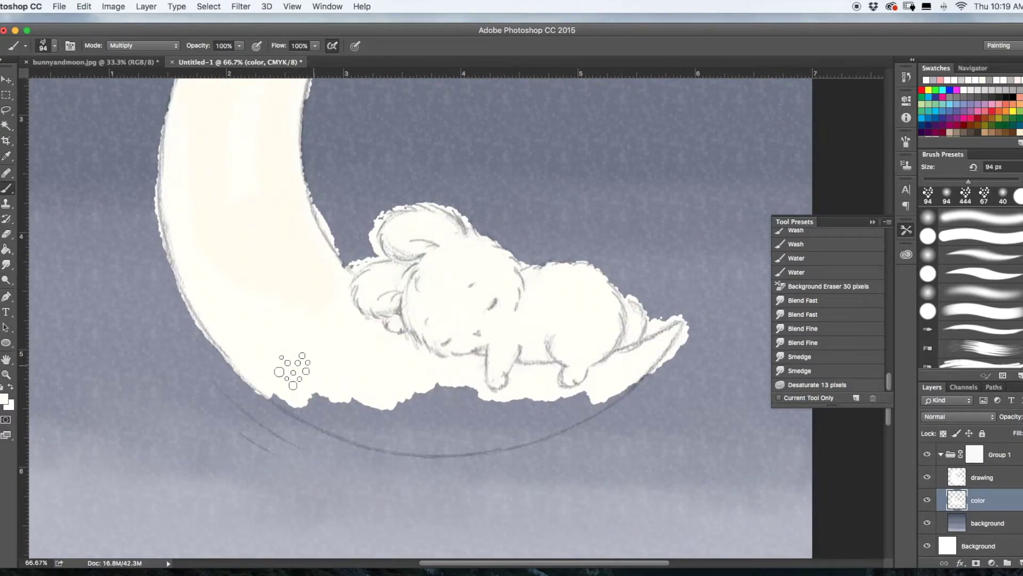
mouse_move(292, 366)
mouse_down()
mouse_move(322, 414)
mouse_move(313, 407)
mouse_move(412, 429)
mouse_move(477, 425)
mouse_move(458, 404)
mouse_move(492, 404)
mouse_move(457, 435)
mouse_move(589, 396)
mouse_move(657, 354)
mouse_up()
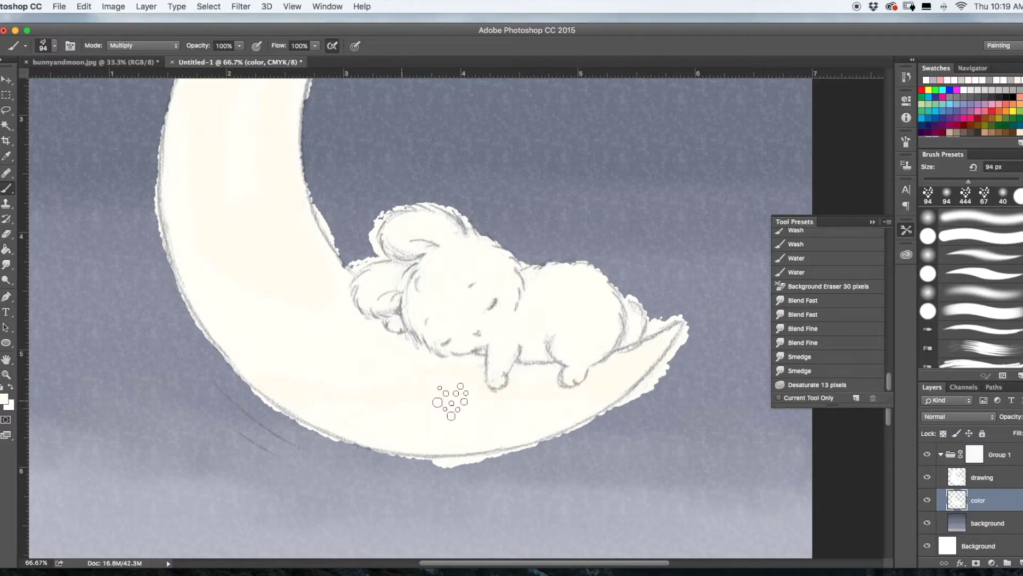
- Lengthen the crescent's upper tip with cream paint
scroll(320, 342, up, 2)
scroll(322, 342, up, 6)
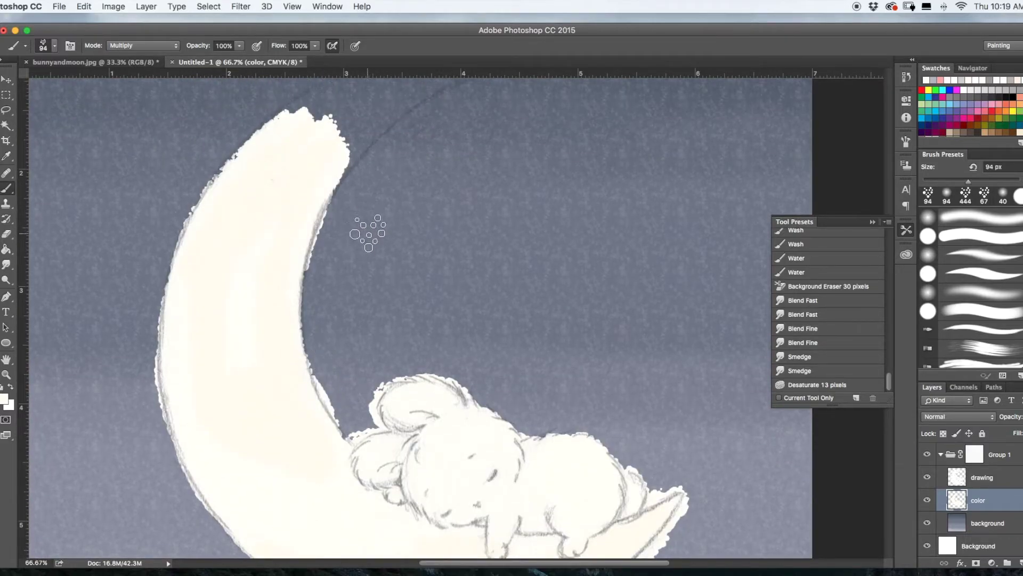
scroll(367, 230, up, 6)
mouse_move(318, 315)
mouse_down()
mouse_move(211, 379)
mouse_move(377, 267)
mouse_move(331, 330)
mouse_move(344, 348)
mouse_move(321, 384)
mouse_move(459, 270)
mouse_move(439, 258)
mouse_move(397, 266)
mouse_up()
- Erase ragged cream along the moon's inner and upper edges and beside the bunny's back
click(5, 236)
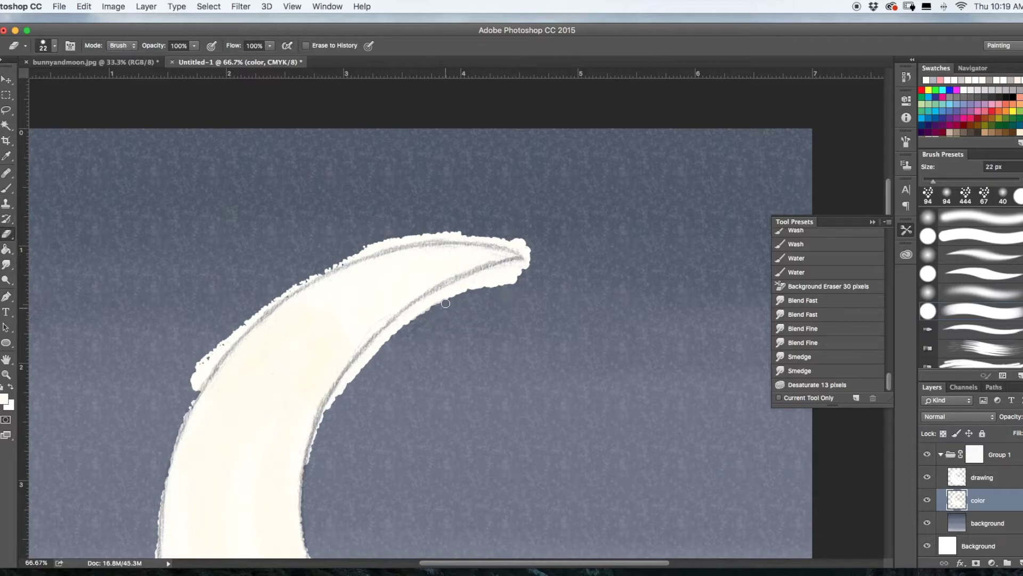
mouse_move(445, 303)
mouse_down()
mouse_move(380, 354)
mouse_move(463, 280)
mouse_move(524, 275)
mouse_move(533, 272)
mouse_move(472, 279)
mouse_move(532, 256)
mouse_move(510, 232)
mouse_move(530, 255)
mouse_move(426, 228)
mouse_up()
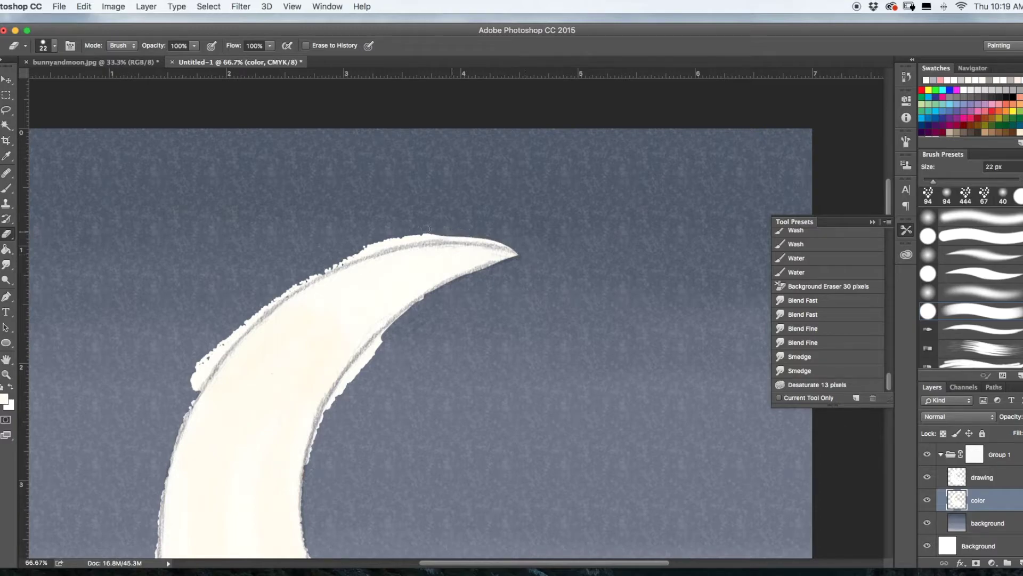
mouse_move(218, 342)
mouse_down()
mouse_move(188, 401)
mouse_move(292, 279)
mouse_move(397, 232)
mouse_move(414, 234)
mouse_move(374, 240)
mouse_move(450, 232)
mouse_move(500, 268)
mouse_up()
drag(371, 359, 329, 420)
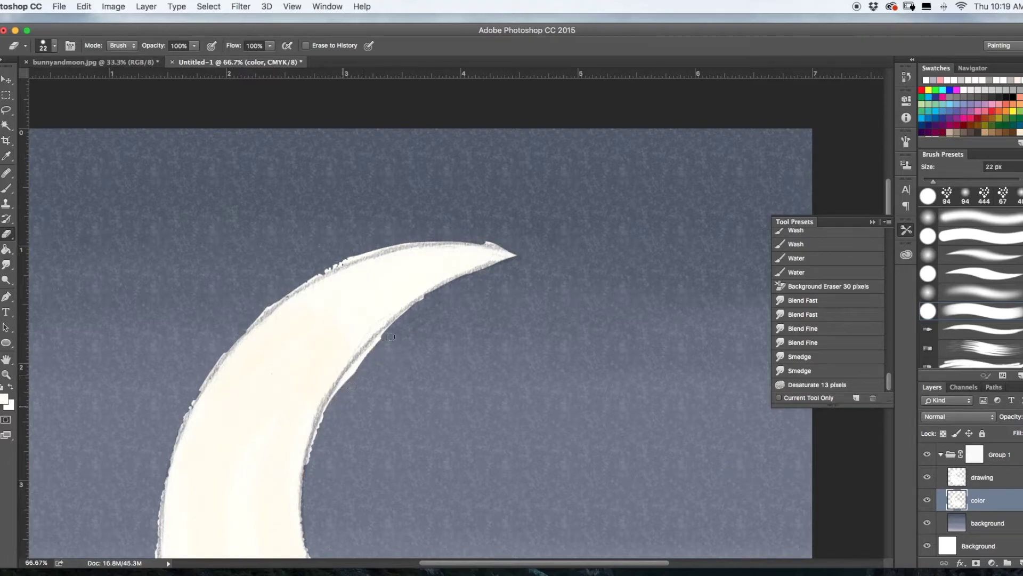
drag(390, 337, 323, 438)
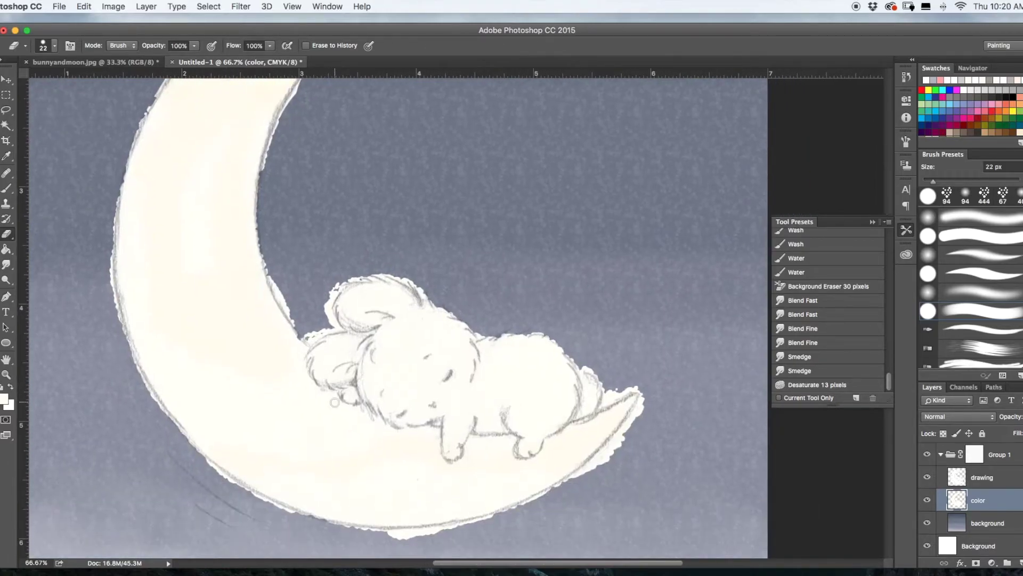
scroll(335, 402, right, 2)
drag(595, 390, 583, 404)
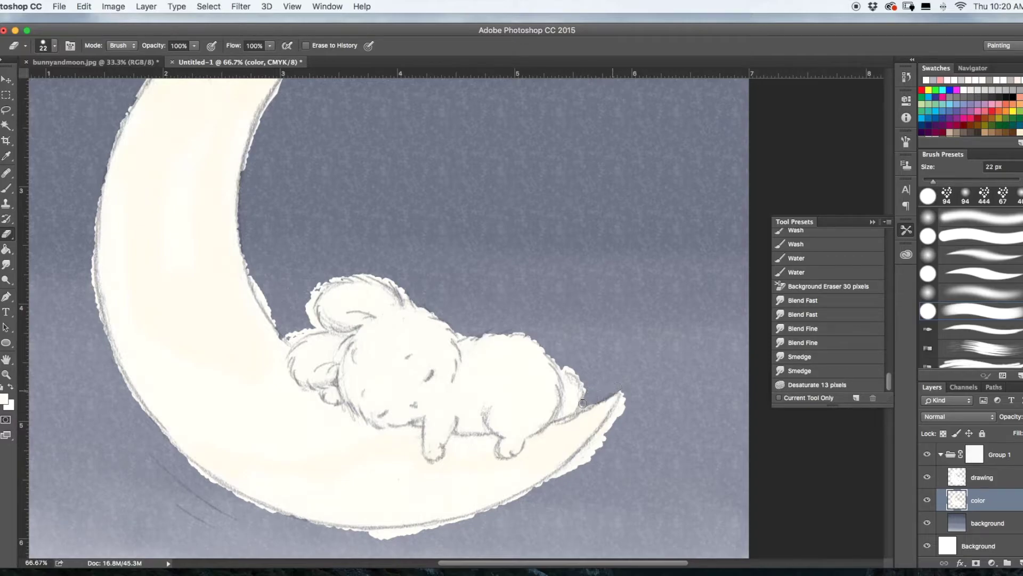
mouse_move(290, 322)
mouse_down()
mouse_move(314, 329)
mouse_move(309, 321)
mouse_move(317, 327)
mouse_move(308, 298)
mouse_move(320, 279)
mouse_up()
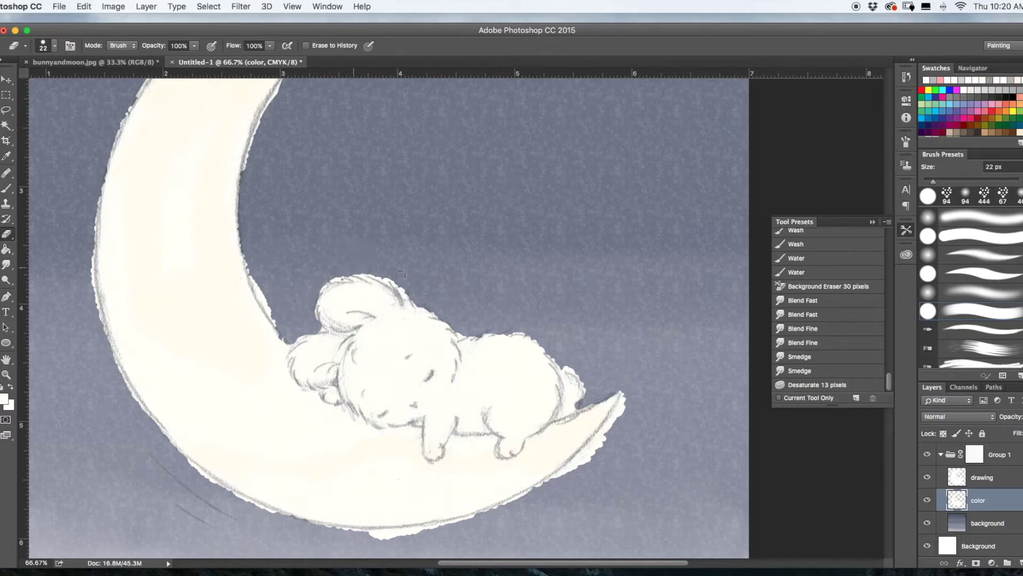
- Warm the foreground cream slightly toward orange
click(7, 156)
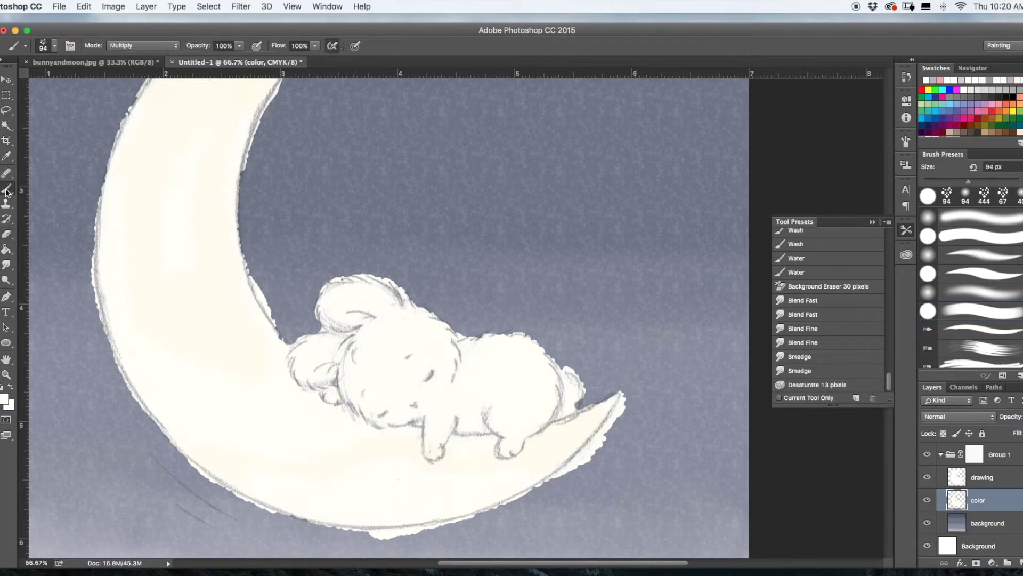
click(5, 399)
click(153, 324)
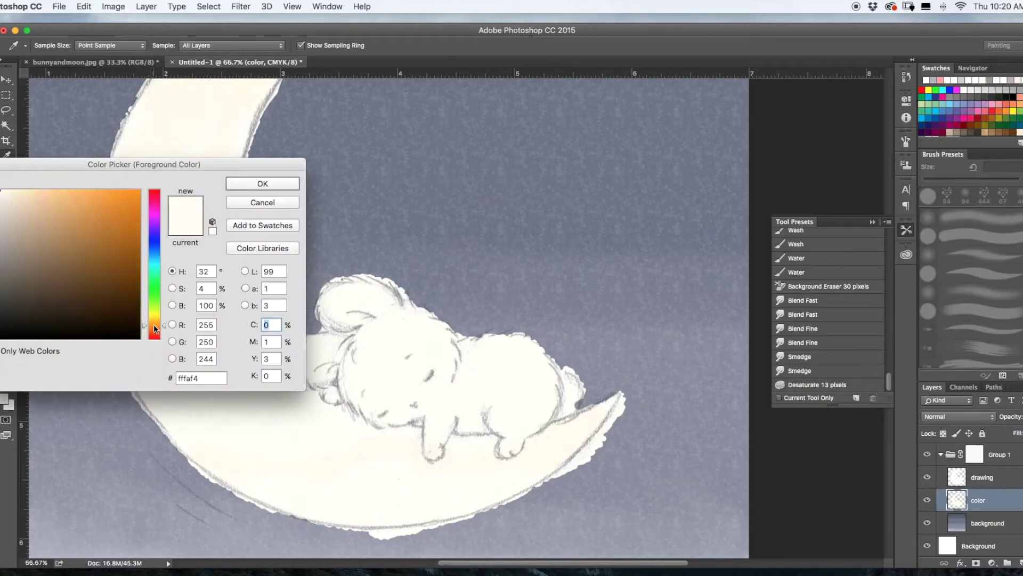
click(4, 190)
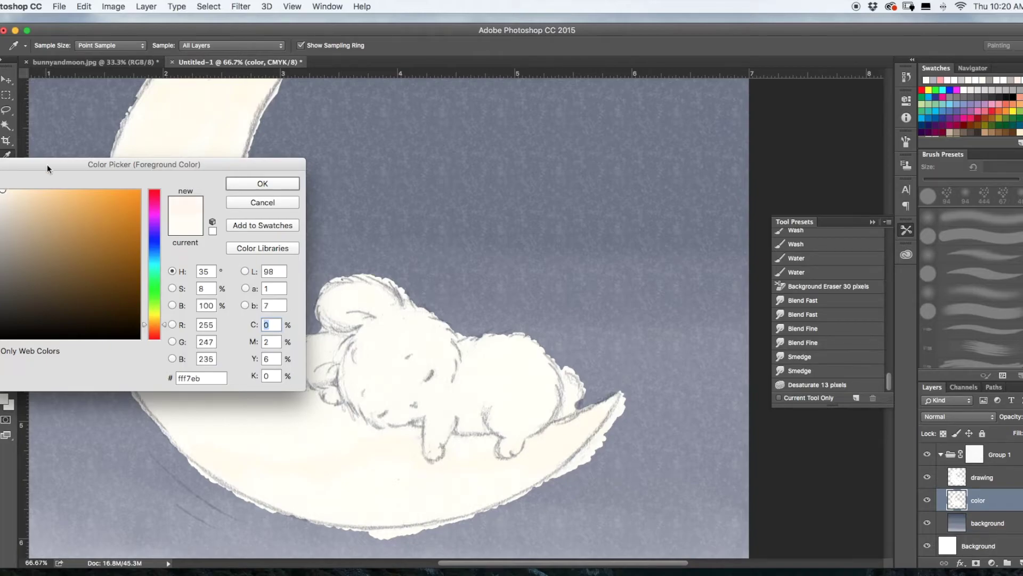
click(248, 183)
- Paint a pale pink blush across the bunny's face with a 46 px brush
key(b)
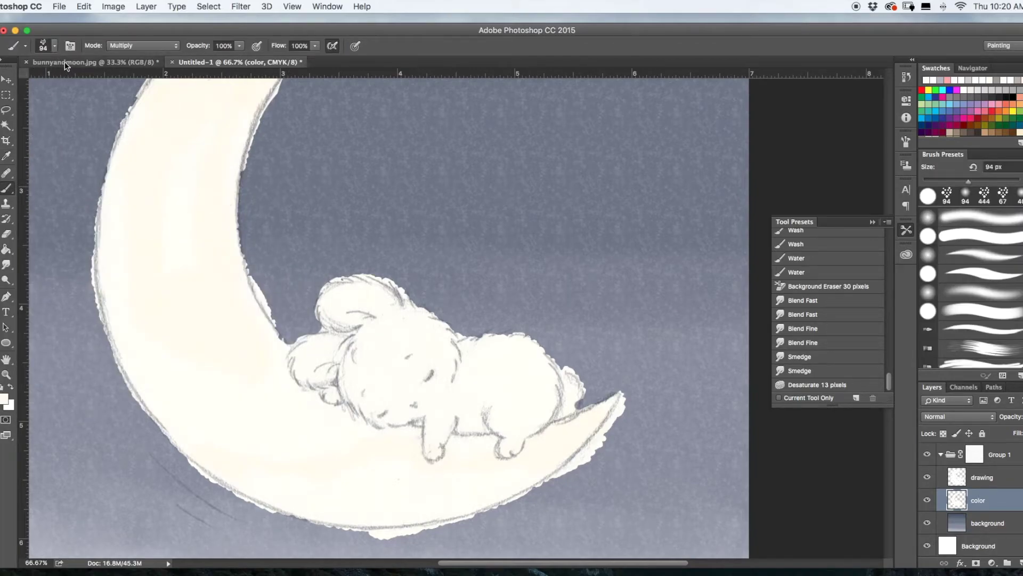
click(43, 45)
drag(70, 73, 57, 72)
key(Return)
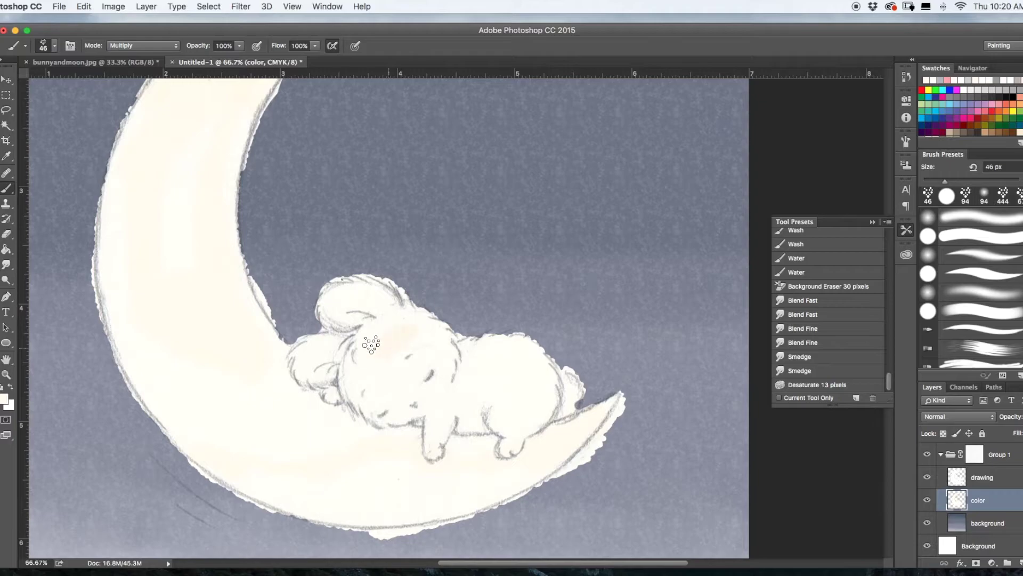
mouse_move(372, 344)
mouse_down()
mouse_move(420, 324)
mouse_move(412, 383)
mouse_move(443, 386)
mouse_move(442, 344)
mouse_move(372, 290)
mouse_move(333, 333)
mouse_move(308, 343)
mouse_move(511, 376)
mouse_move(473, 349)
mouse_move(535, 361)
mouse_move(534, 433)
mouse_move(538, 363)
mouse_move(534, 426)
mouse_move(471, 415)
mouse_move(484, 411)
mouse_move(473, 428)
mouse_move(401, 420)
mouse_move(568, 402)
mouse_move(520, 415)
mouse_move(522, 361)
mouse_move(555, 394)
mouse_move(516, 335)
mouse_move(546, 396)
mouse_move(375, 334)
mouse_move(410, 322)
mouse_move(421, 330)
mouse_move(385, 305)
mouse_move(396, 306)
mouse_move(401, 313)
mouse_move(347, 341)
mouse_up()
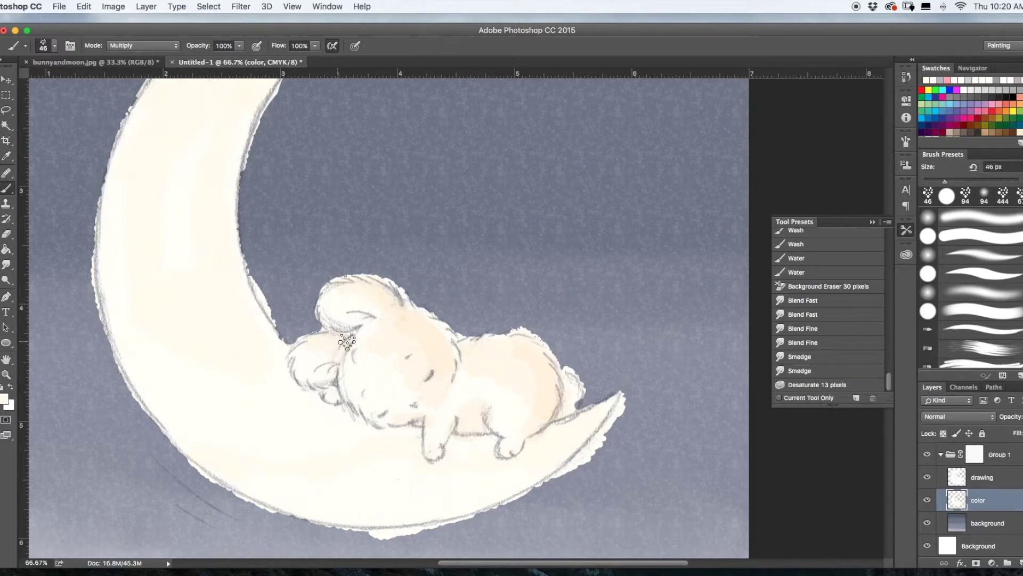
- Smudge the blush softly around the bunny's ear and zoom out
click(6, 265)
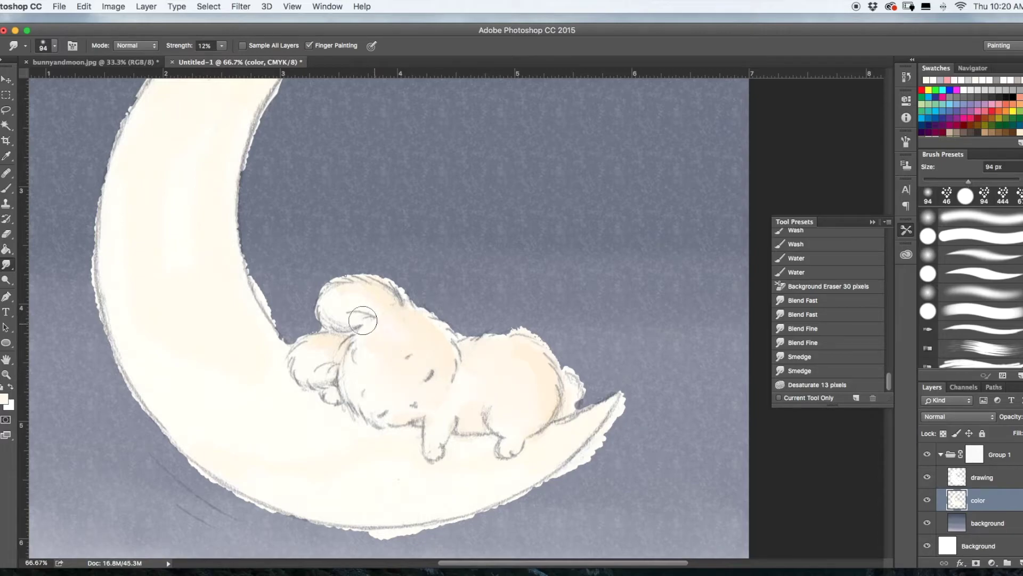
drag(363, 320, 320, 360)
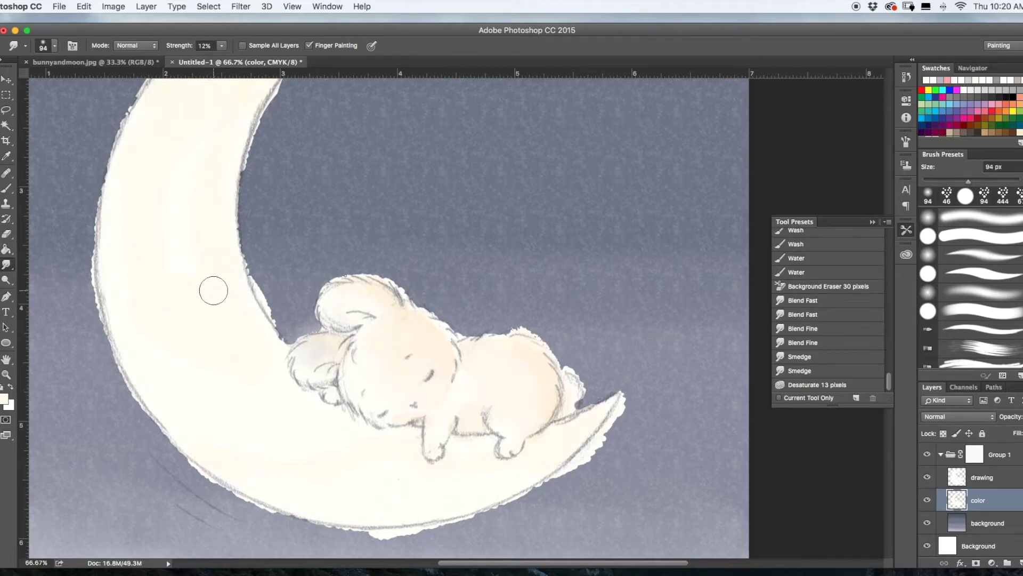
key(super+minus)
key(super+minus)
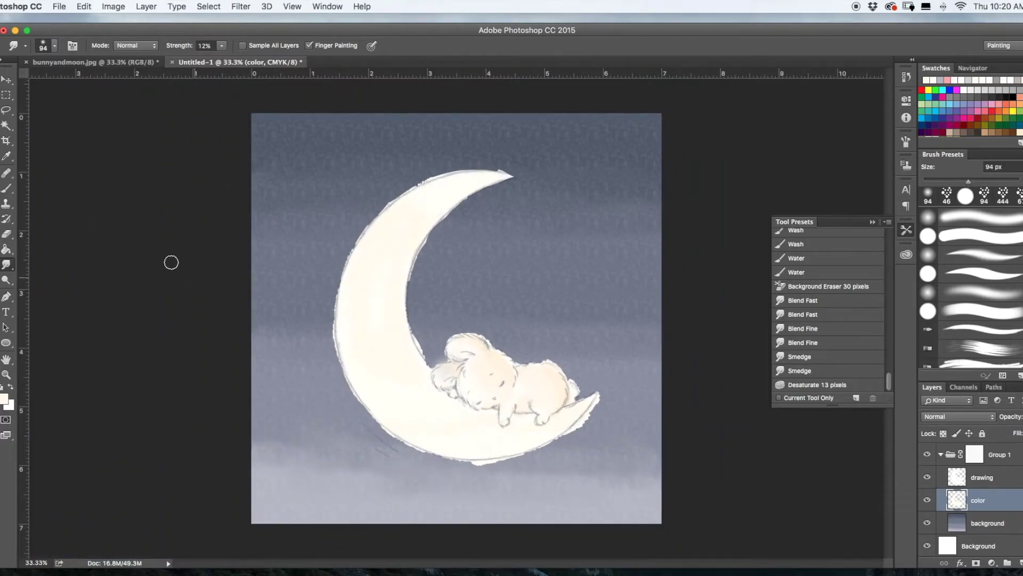
- Erase stray colour at the moon's bottom edge, lower-right tip and inner curve
click(6, 235)
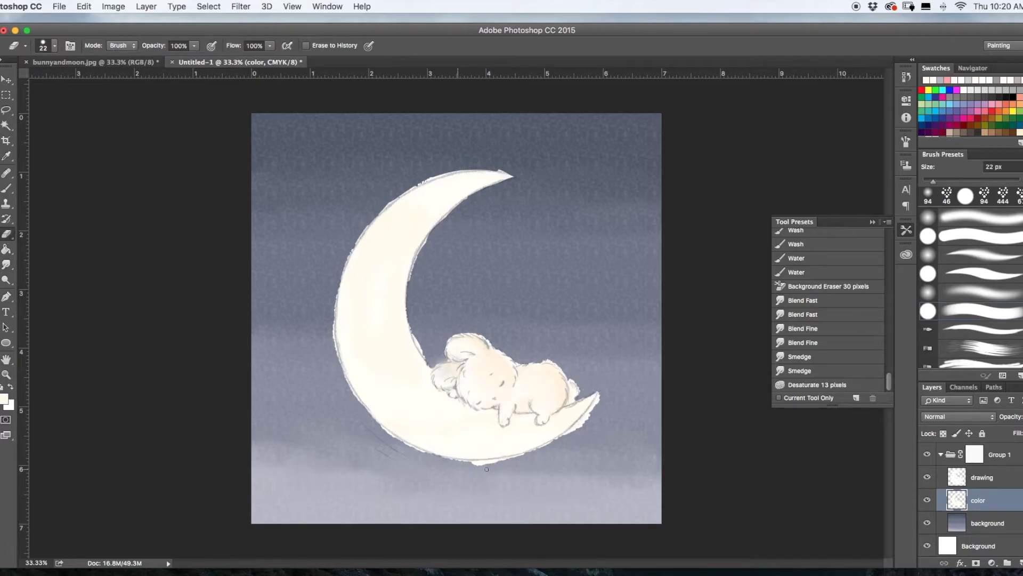
drag(488, 465, 493, 462)
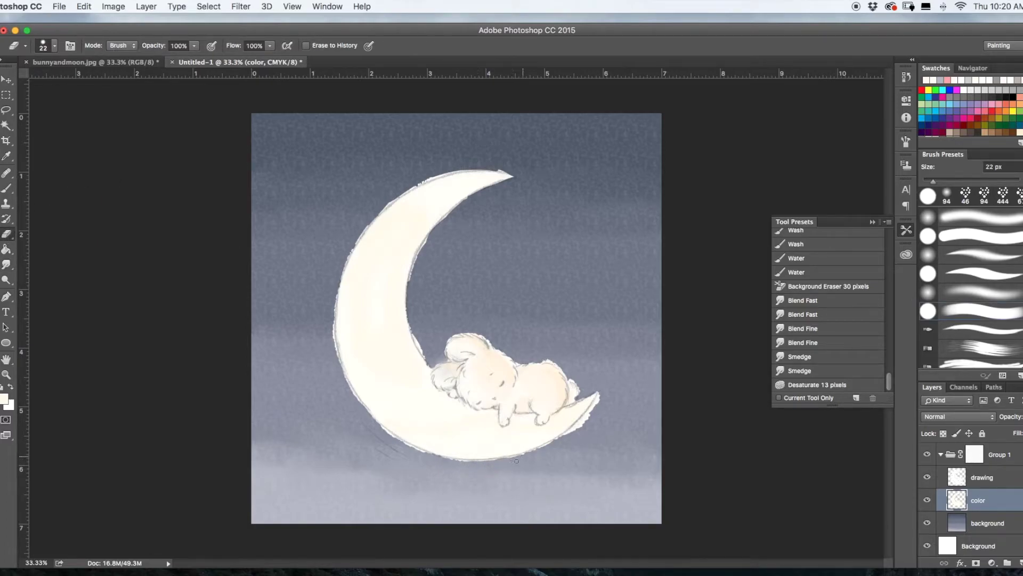
drag(585, 417, 570, 430)
drag(420, 351, 417, 338)
shift+click(1019, 477)
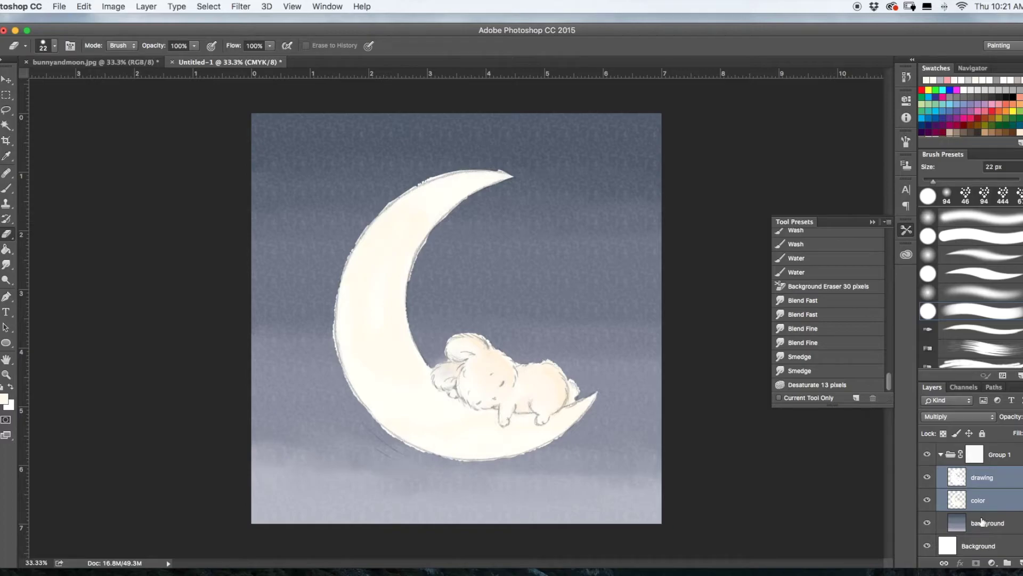
- Group the drawing and color layers as 'Bunny and Moon' and toggle its visibility to check it
key(super+g)
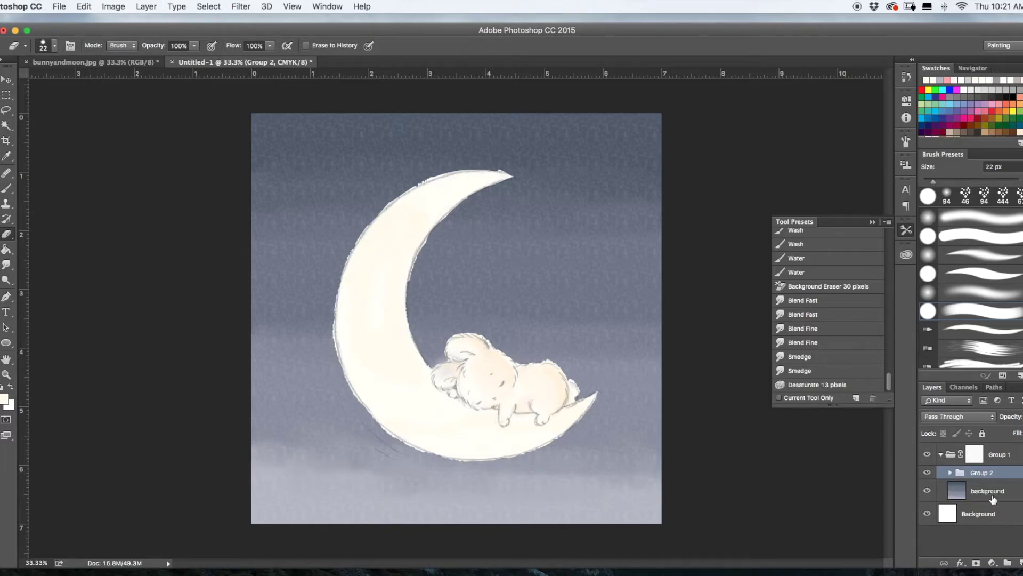
double_click(980, 473)
text(Bunny and Moon)
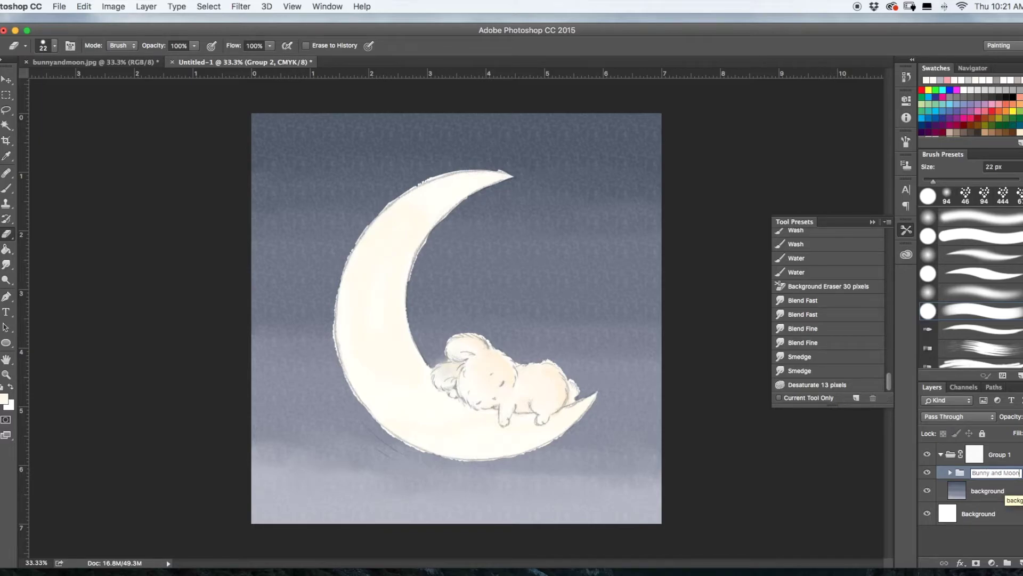
key(Return)
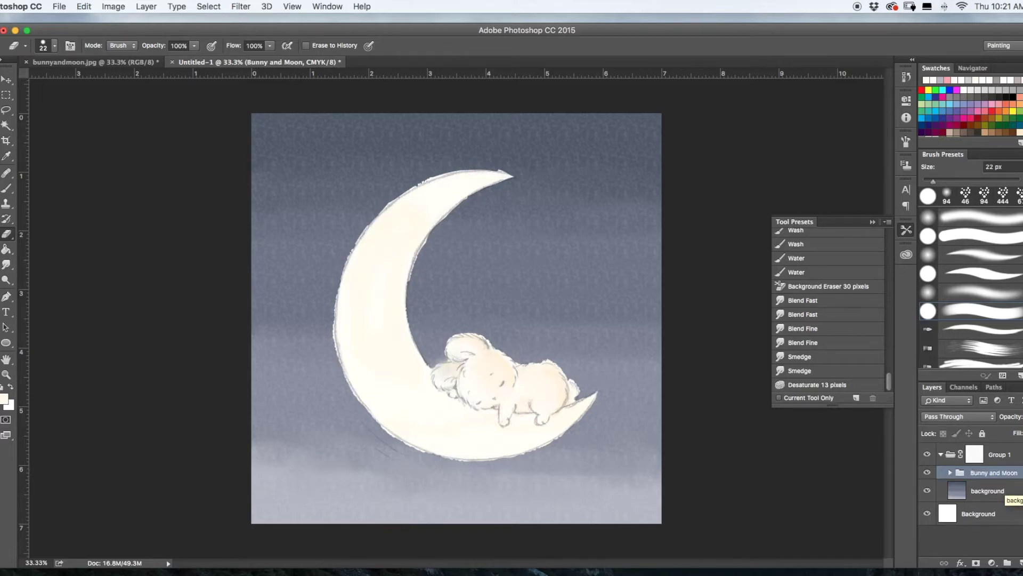
click(927, 472)
click(928, 473)
click(7, 80)
key(super+t)
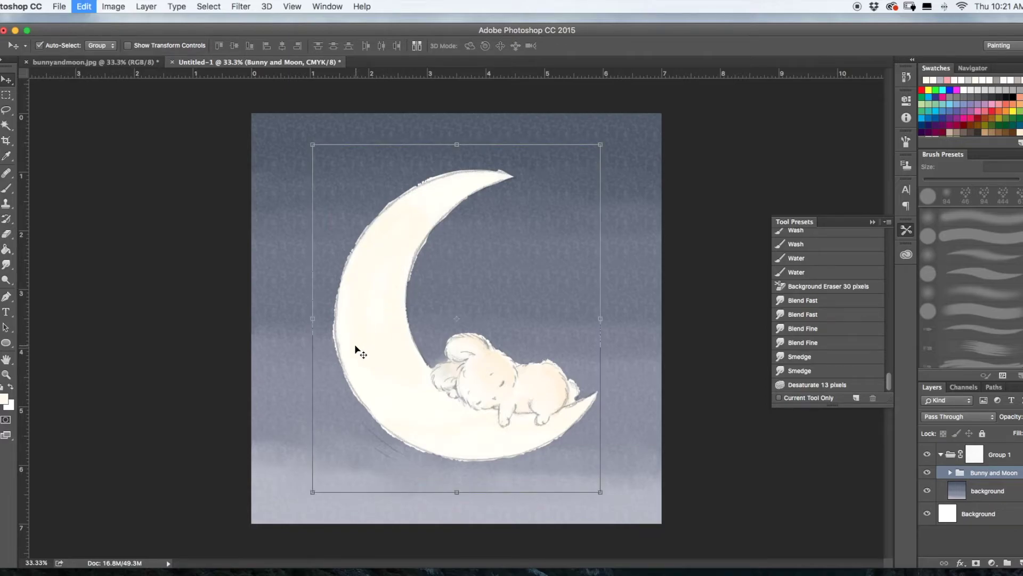
mouse_move(601, 145)
mouse_down()
mouse_move(587, 181)
mouse_move(613, 149)
mouse_move(597, 150)
mouse_move(643, 163)
mouse_move(628, 324)
mouse_move(652, 219)
mouse_move(573, 107)
mouse_move(587, 107)
mouse_move(637, 243)
mouse_move(613, 159)
mouse_move(592, 146)
mouse_up()
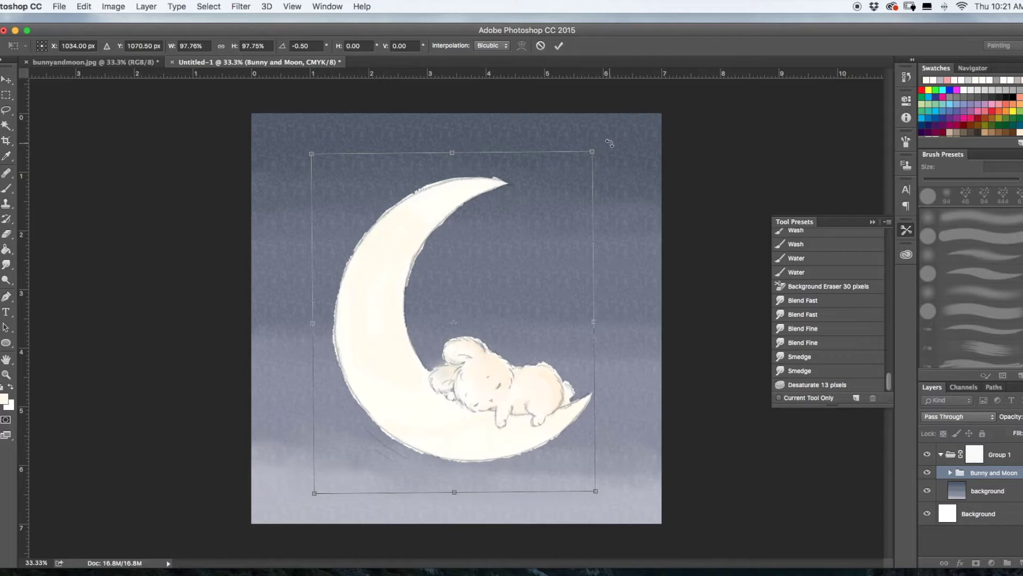
key(Return)
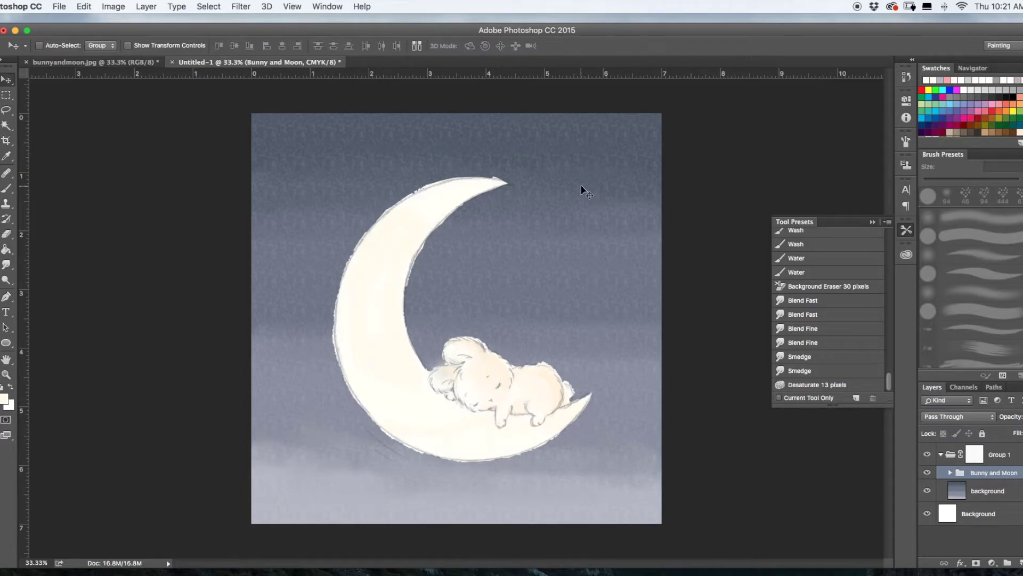
key(super+z)
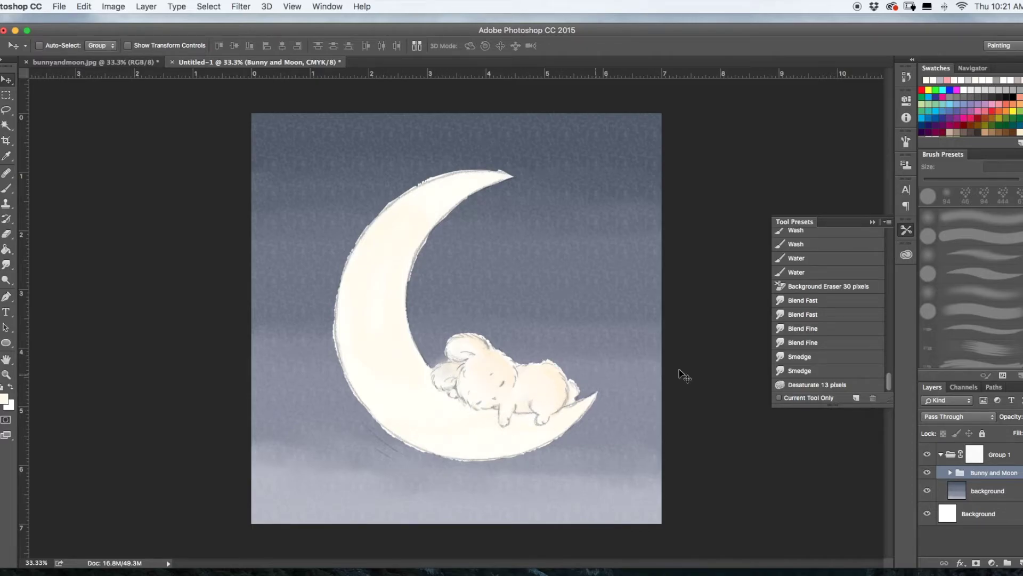
click(951, 472)
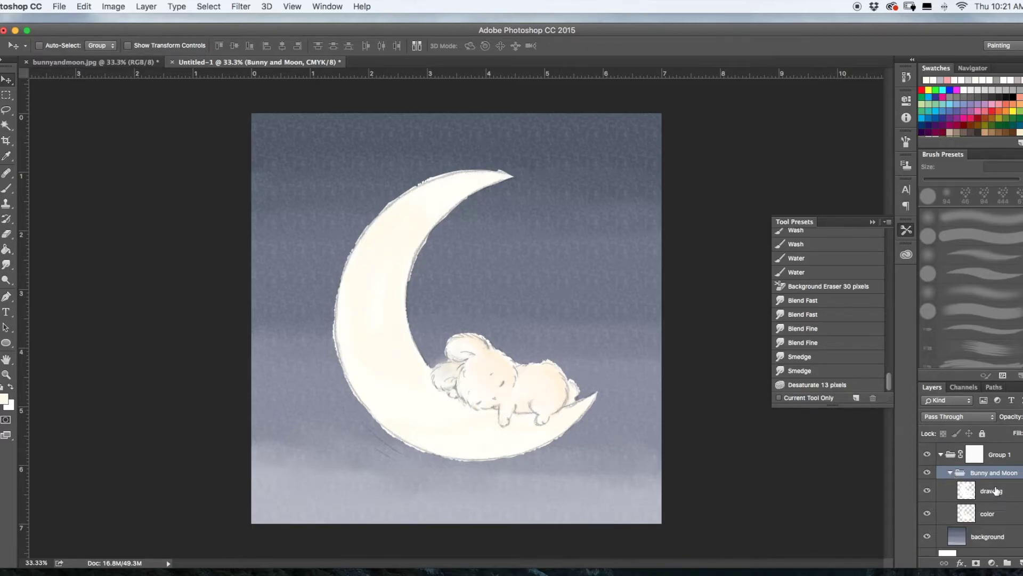
- Lasso the bunny's pencil lines on the drawing layer, cut them and paste them onto a new Layer 1
click(994, 491)
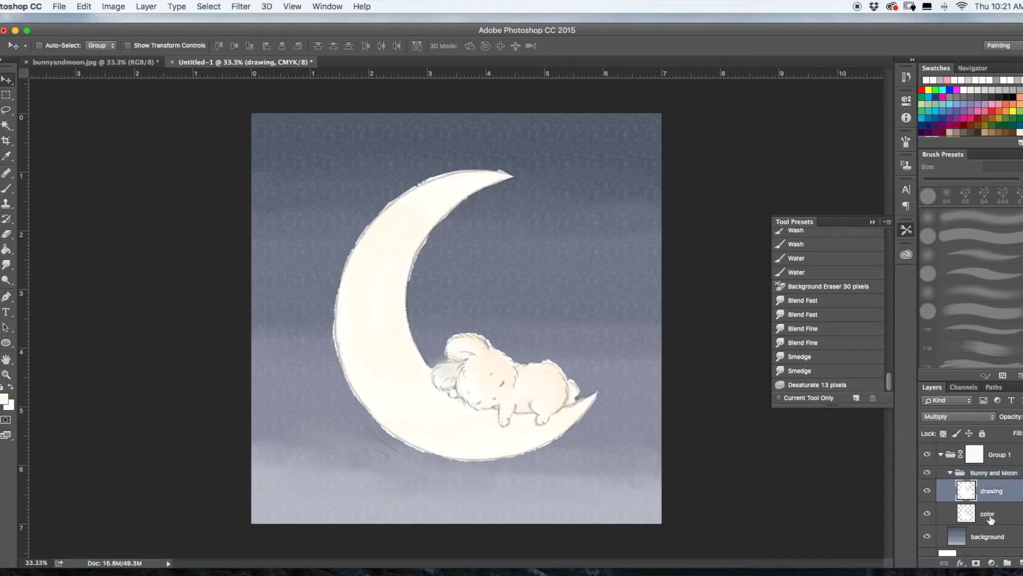
click(6, 110)
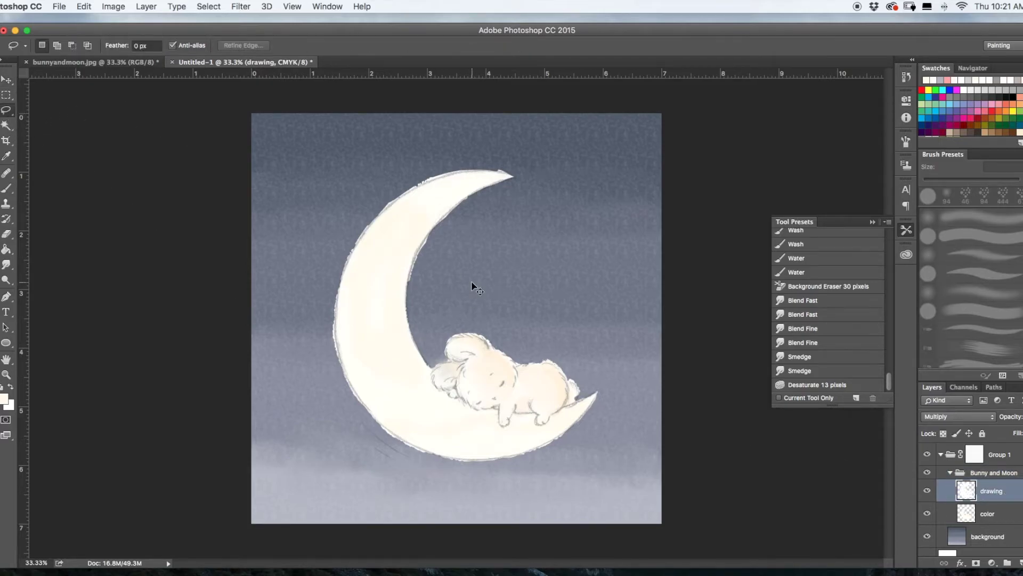
key(super+plus)
scroll(472, 286, down, 5)
scroll(472, 286, right, 3)
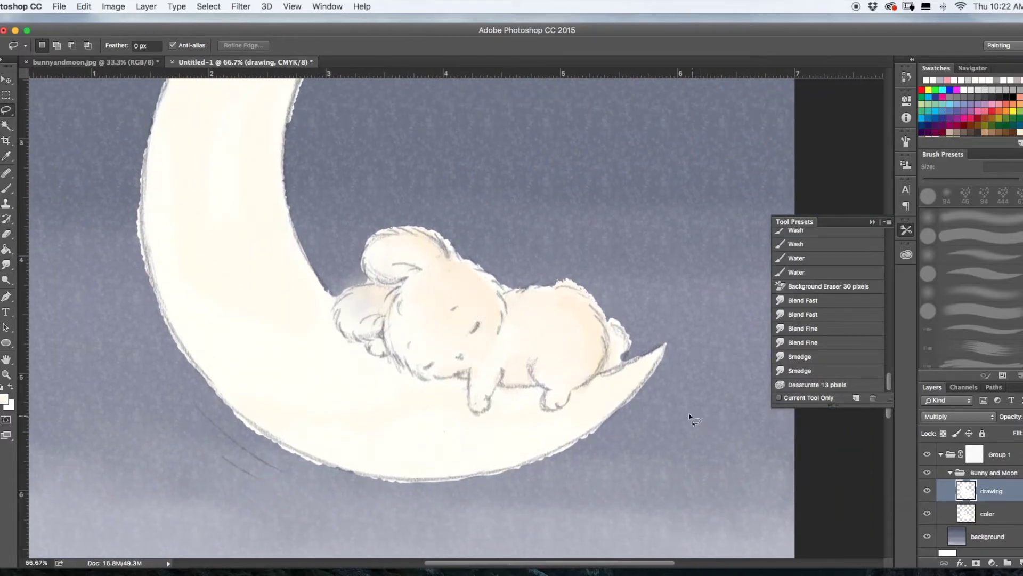
click(927, 514)
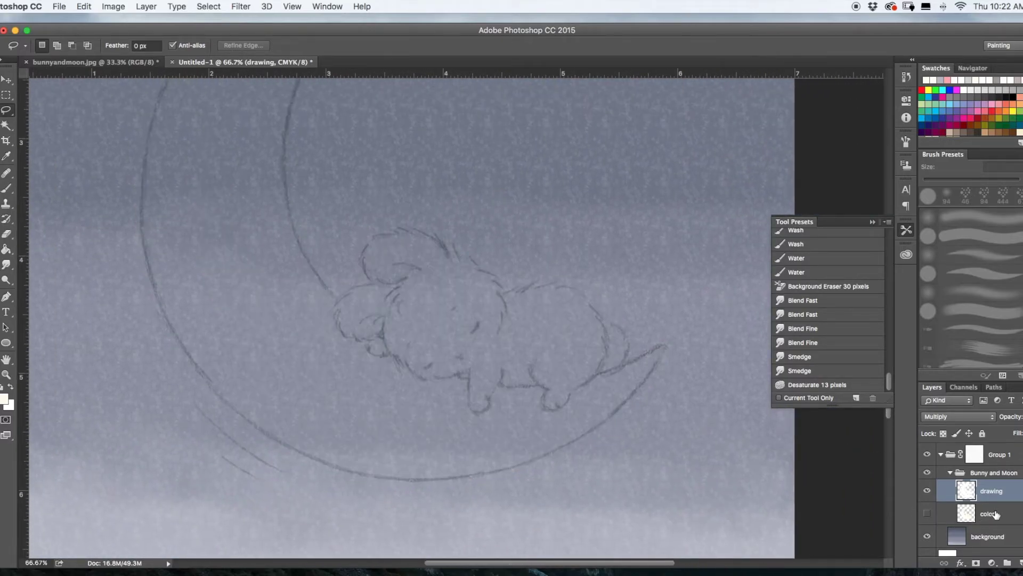
click(928, 513)
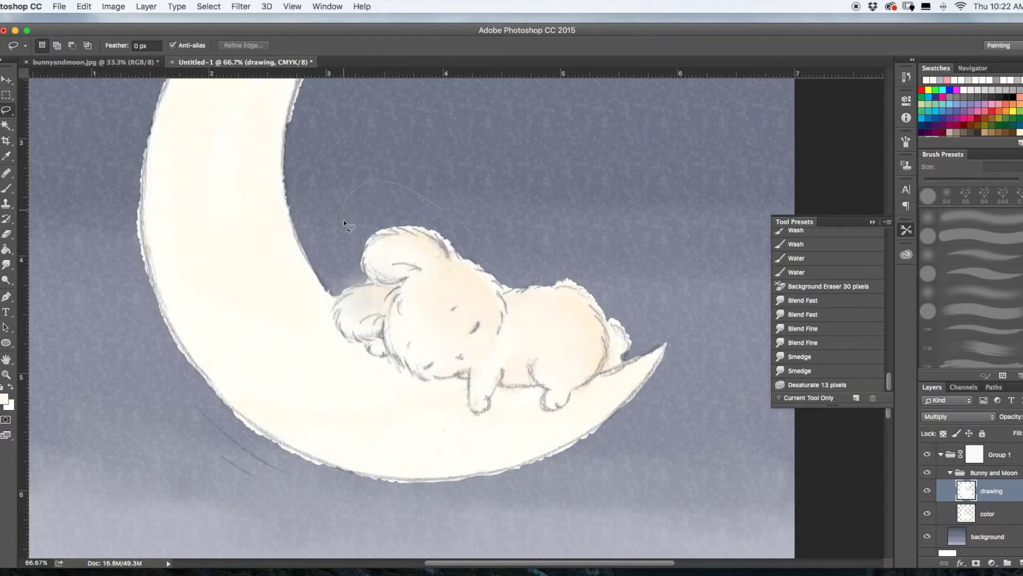
mouse_move(334, 280)
mouse_down()
mouse_move(336, 337)
mouse_move(376, 382)
mouse_move(470, 429)
mouse_move(510, 411)
mouse_move(543, 421)
mouse_move(595, 405)
mouse_move(601, 375)
mouse_move(643, 341)
mouse_up()
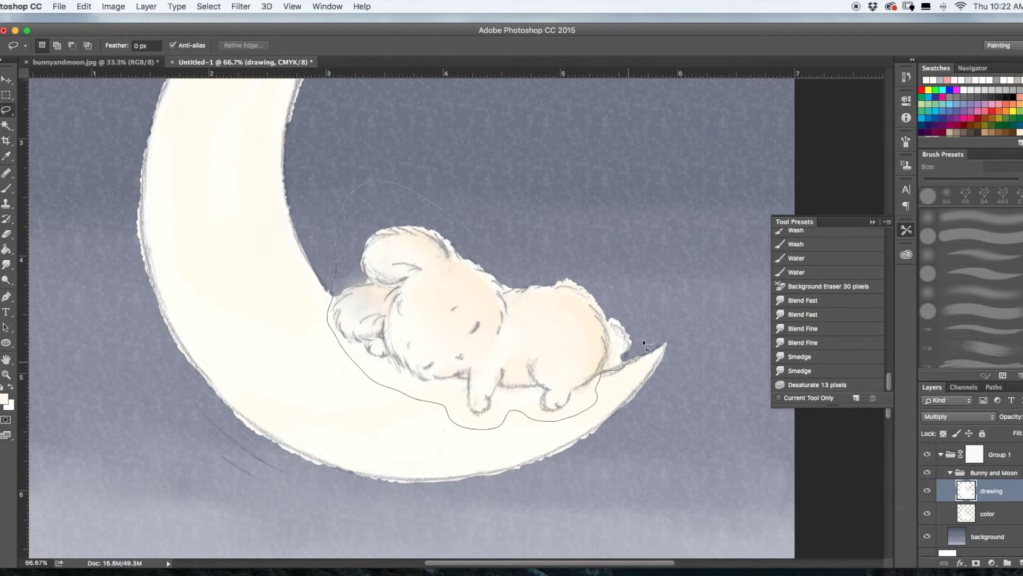
drag(510, 248, 485, 243)
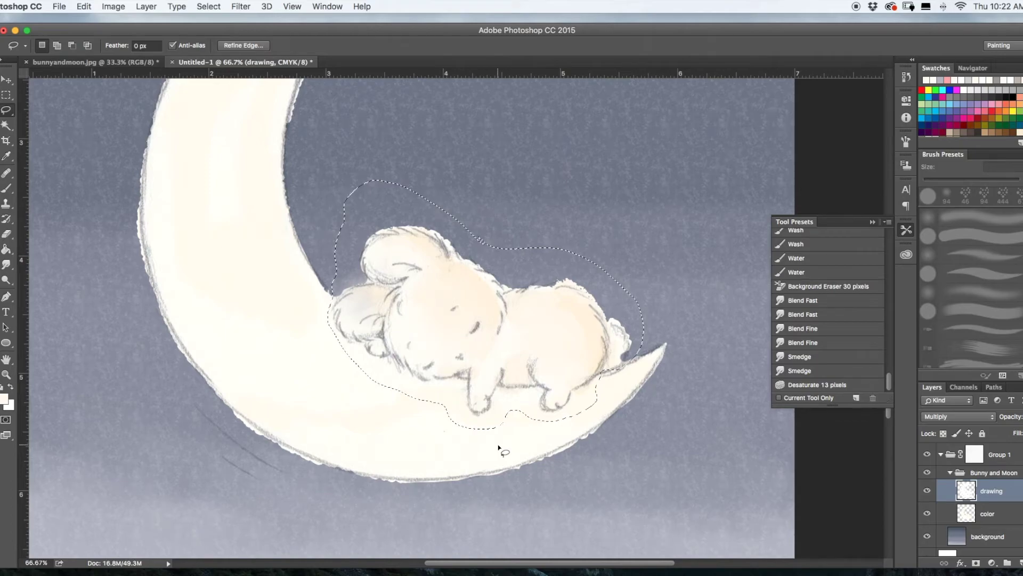
key(Delete)
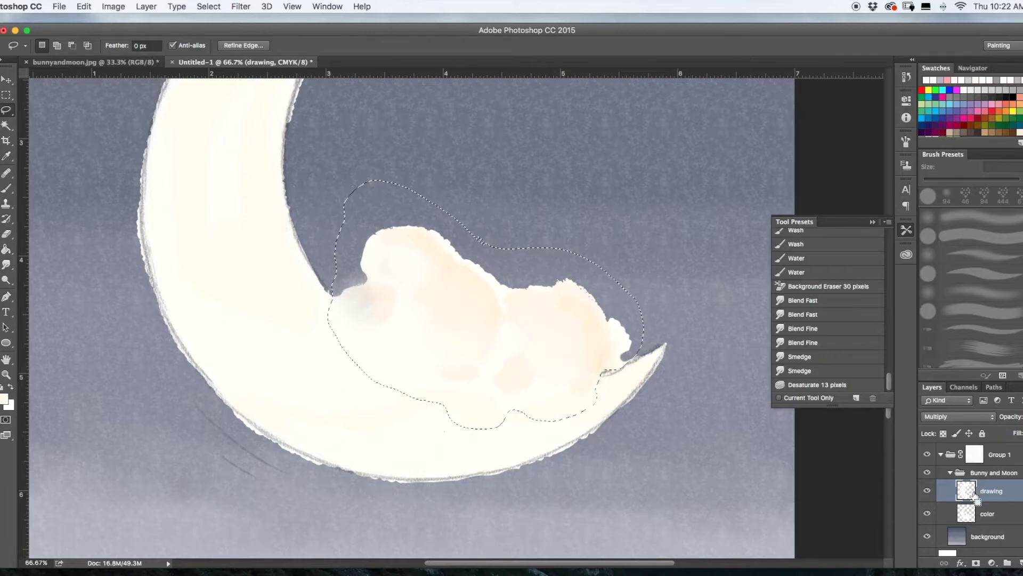
key(super+v)
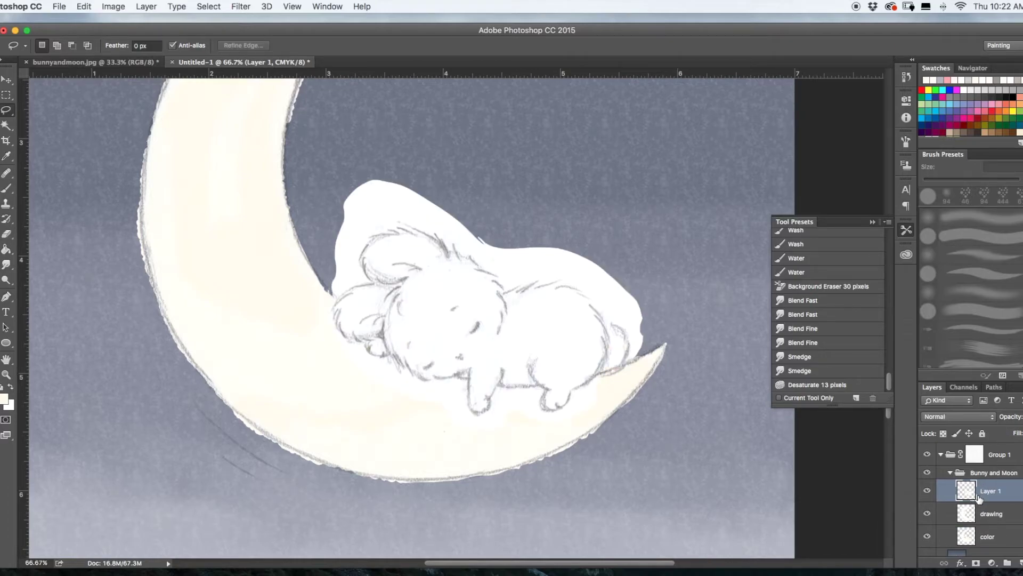
- Set Layer 1 to Multiply and move it above the Bunny and Moon group
click(939, 415)
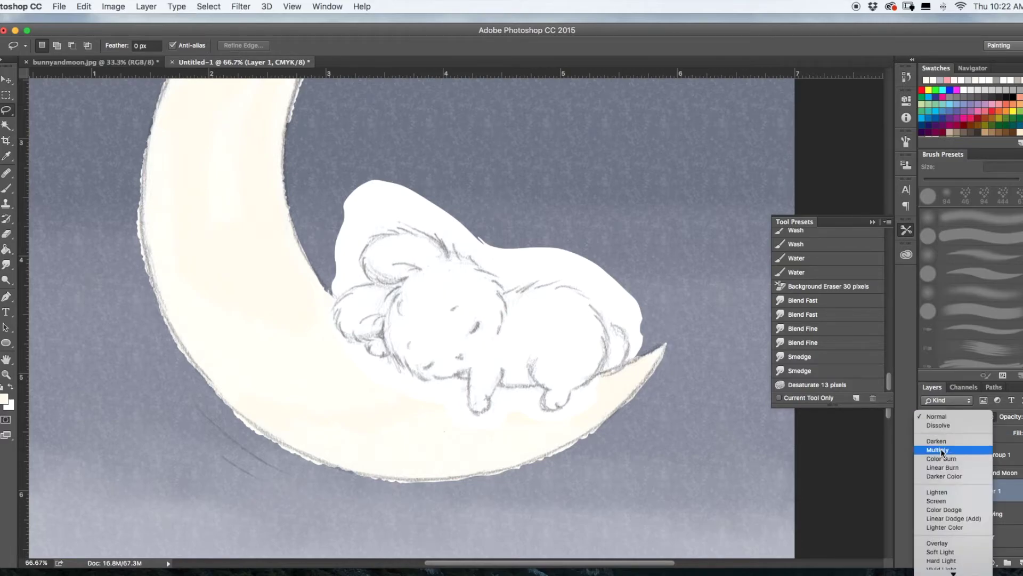
click(941, 449)
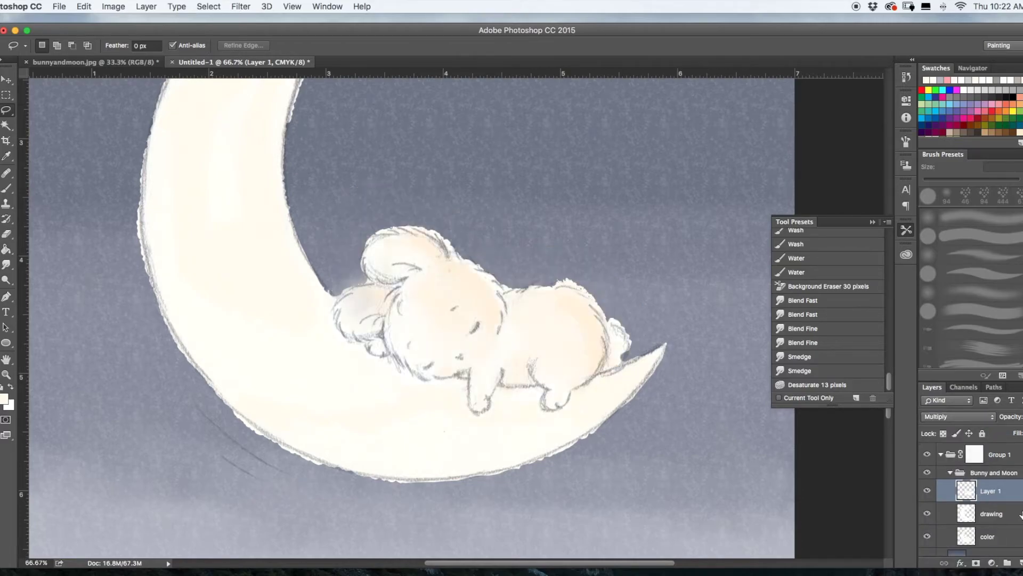
drag(989, 493, 1006, 469)
- Rename the Bunny and Moon group to 'Moon' and collapse it
double_click(989, 496)
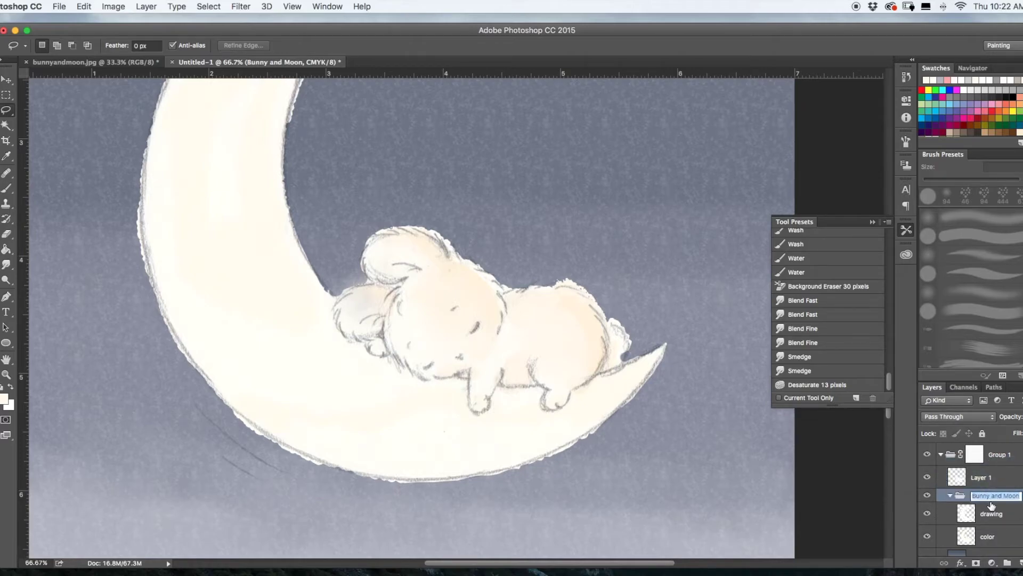
text(Mo)
key(Return)
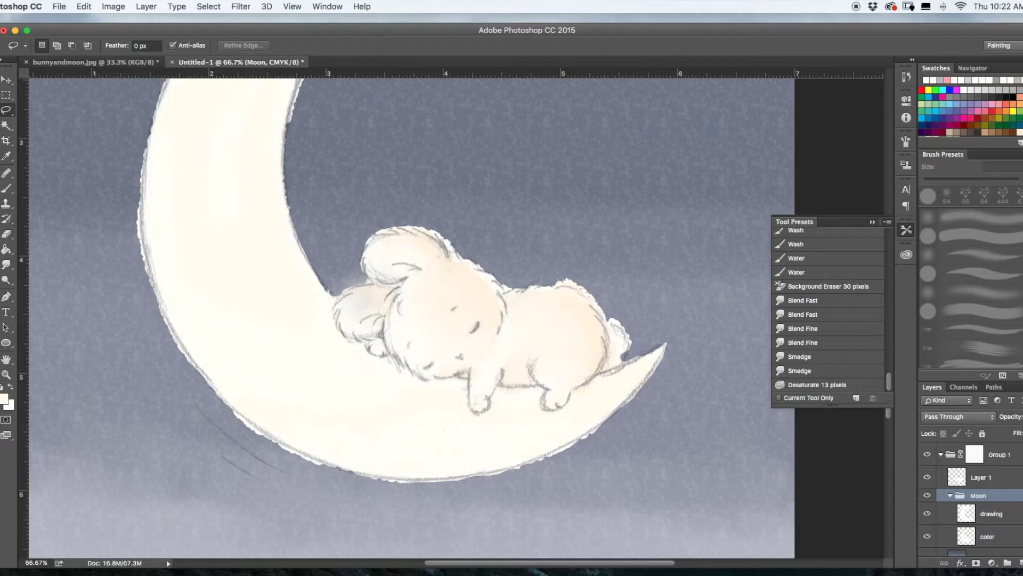
click(950, 495)
- Rename the sketch layer to 'Bunnydrawing'
double_click(980, 478)
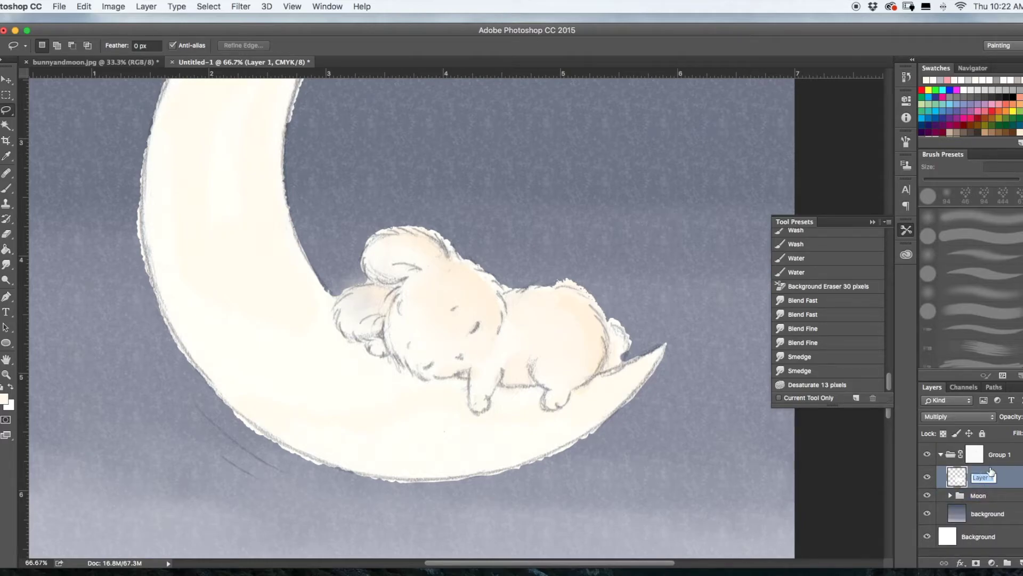
text(Bunnydrawing)
key(Return)
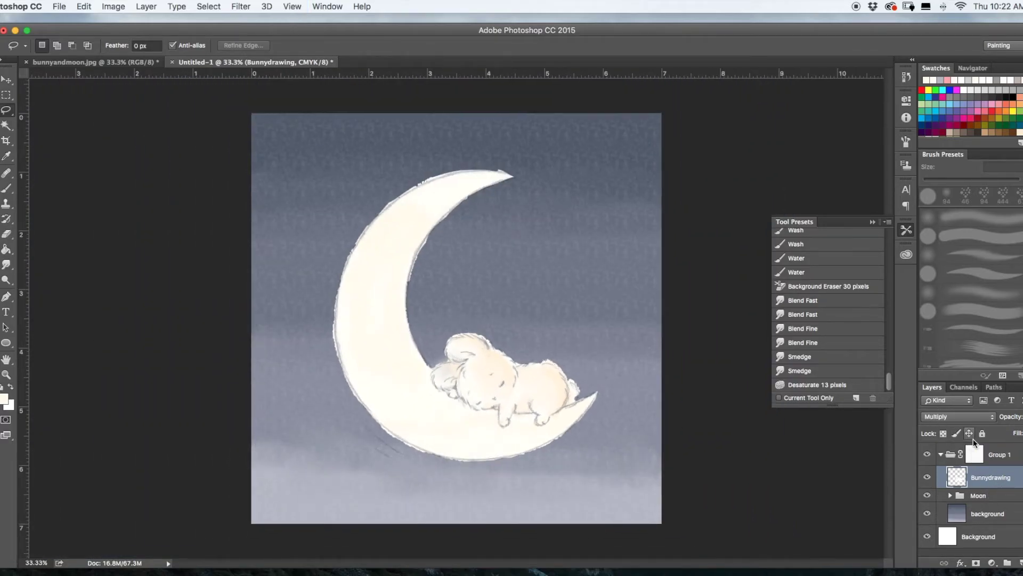
- Fit the picture in view, check the moon's visibility, and hide the Moon group's cream fill layer
key(super+minus)
key(super+minus)
click(927, 495)
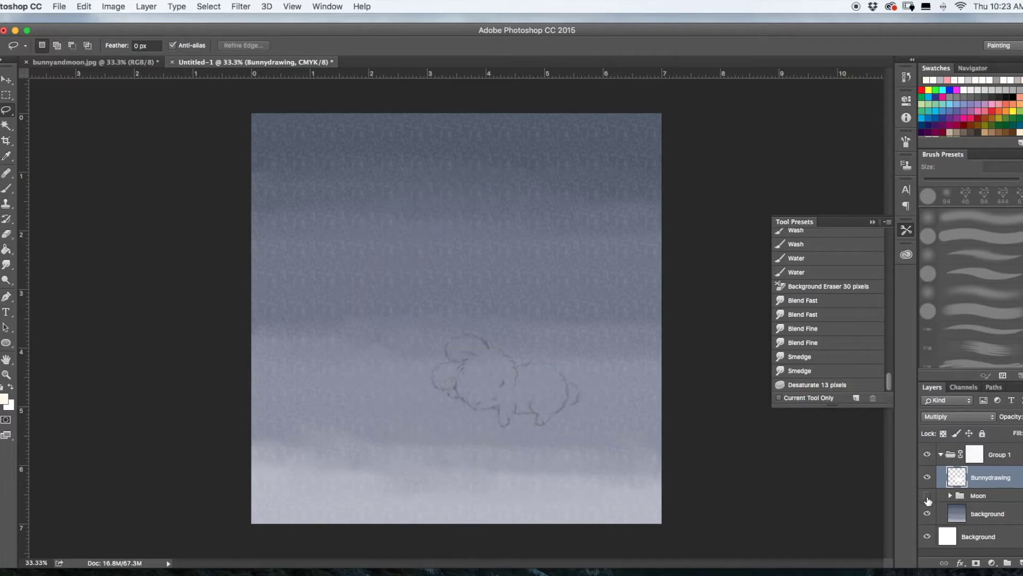
click(927, 495)
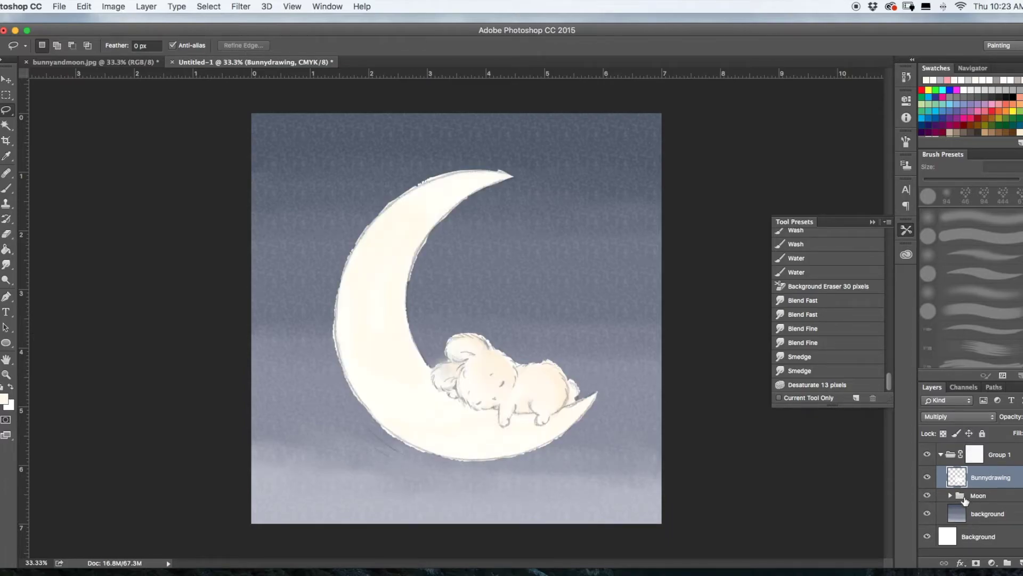
click(928, 495)
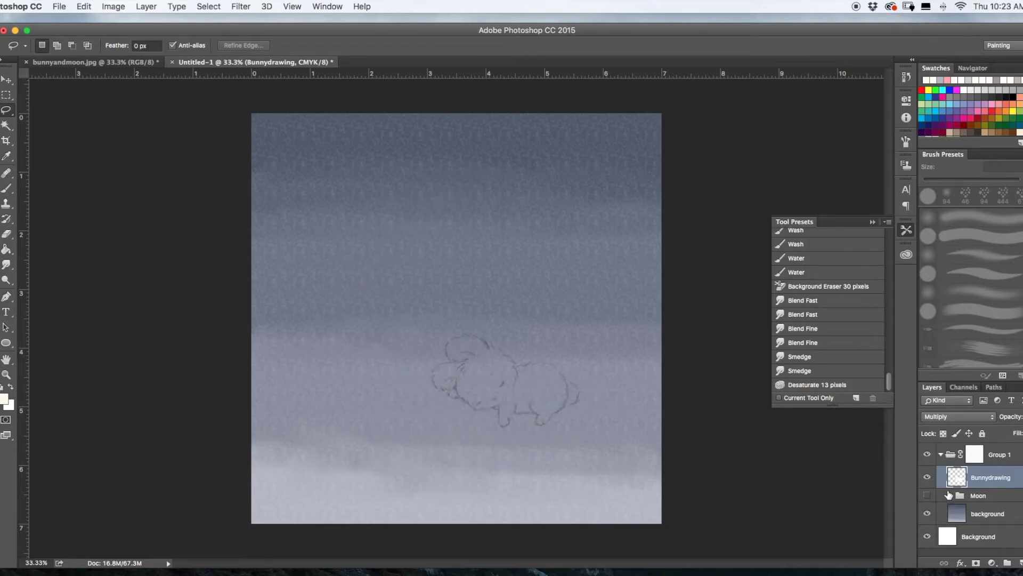
click(927, 495)
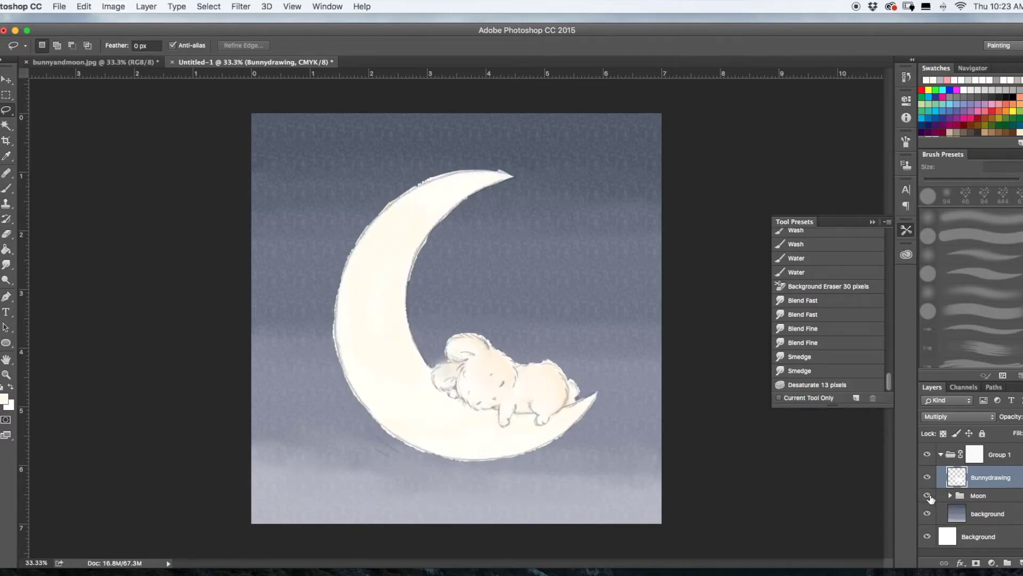
click(951, 495)
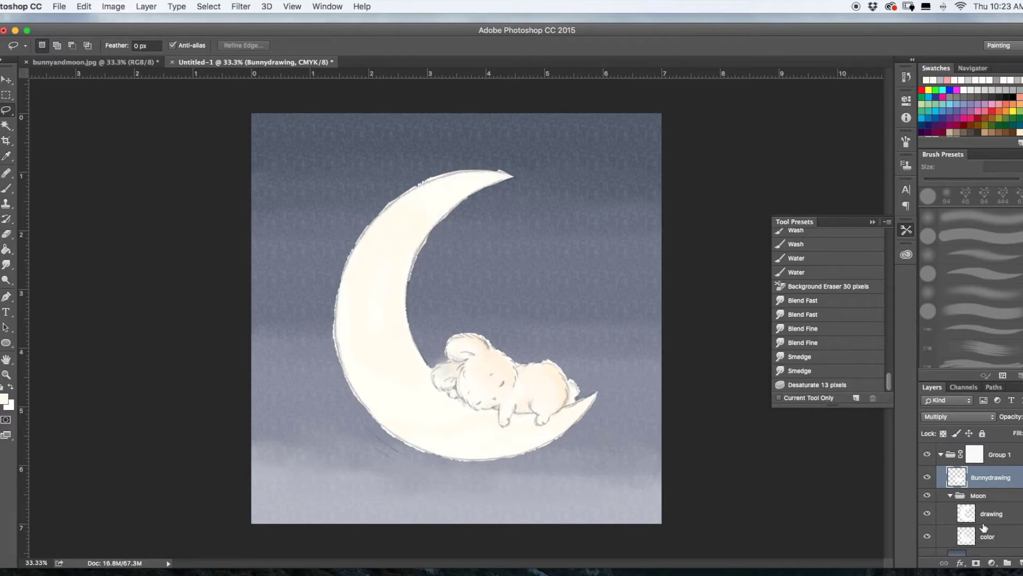
click(927, 536)
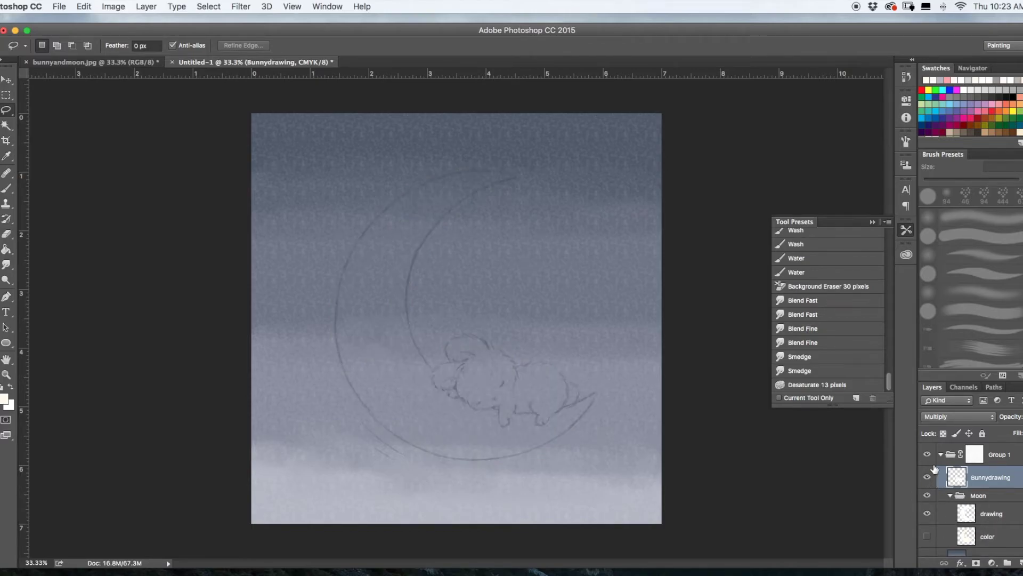
- Compare the pencil sketches by toggling Moon and Bunnydrawing visibility, then add a new empty layer
click(927, 496)
click(928, 496)
click(927, 497)
click(928, 497)
click(928, 479)
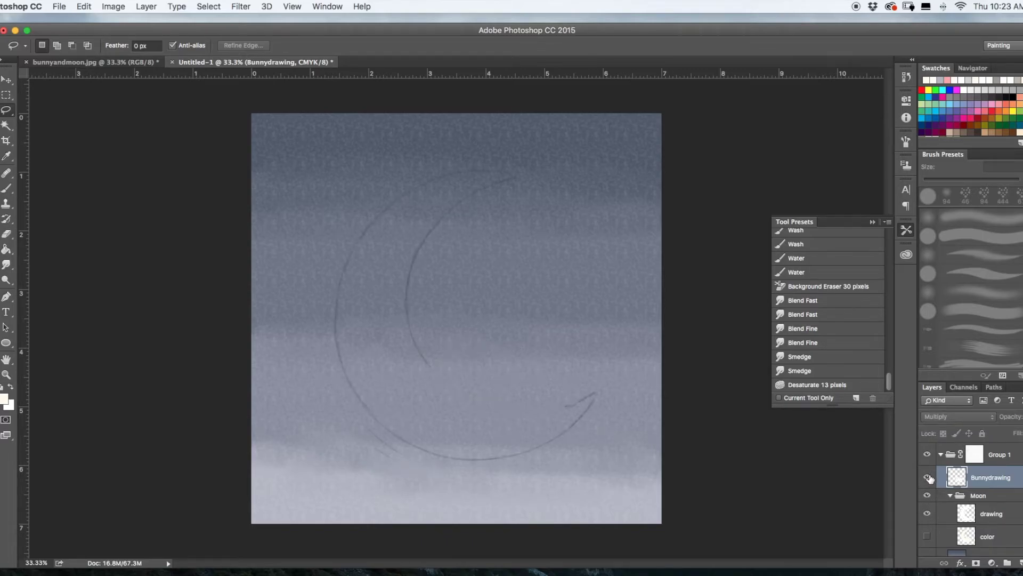
click(928, 480)
click(929, 480)
click(931, 481)
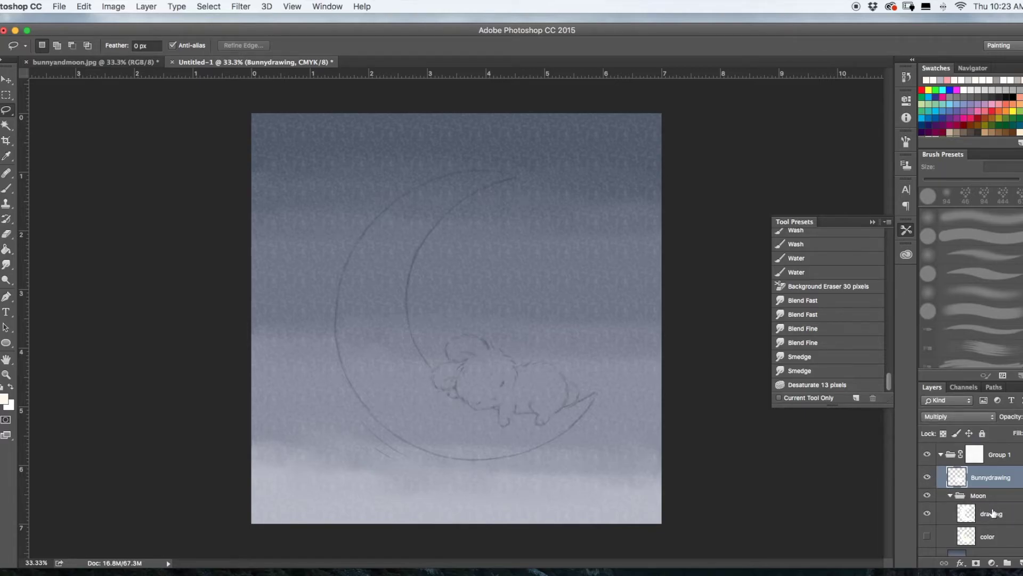
click(926, 478)
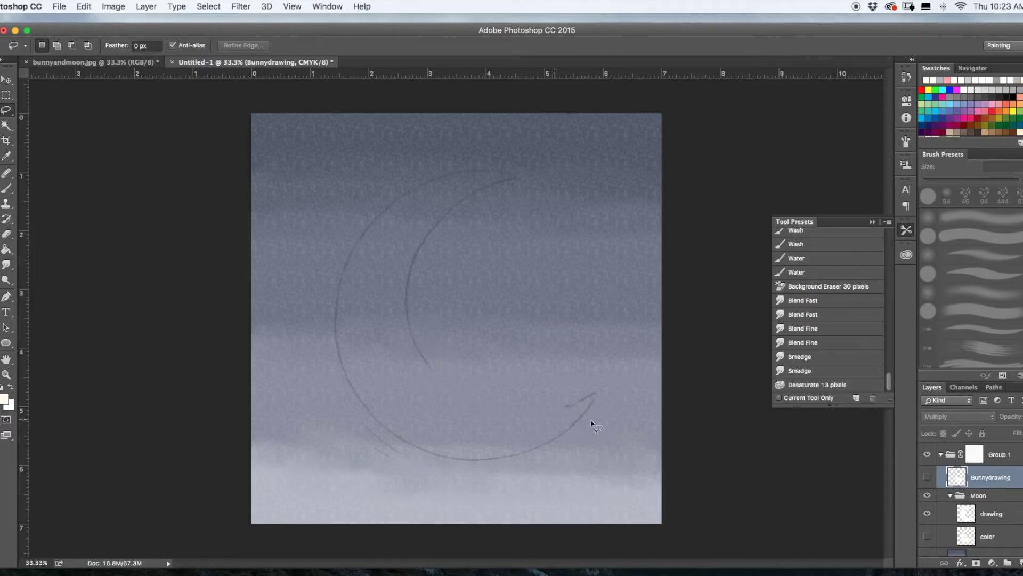
click(927, 478)
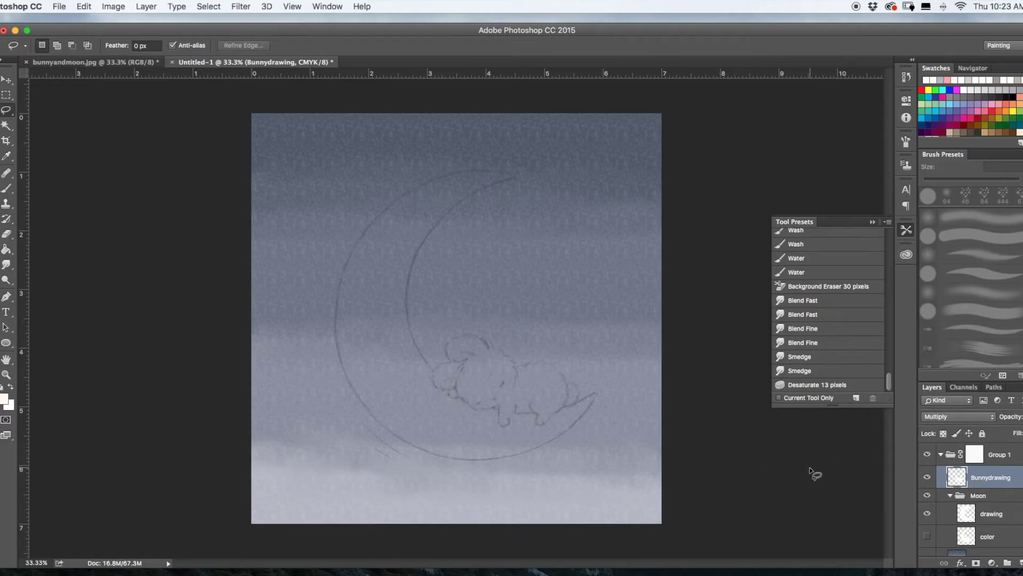
key(super+shift+alt+n)
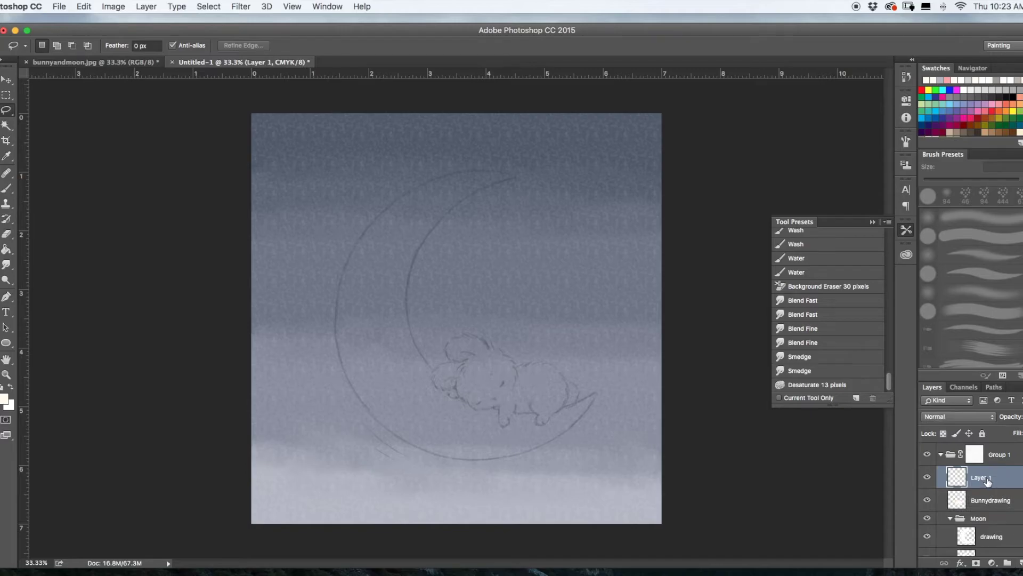
- Move the new layer beneath Bunnydrawing, rename it 'color', and switch to the Brush tool
drag(985, 480, 1006, 510)
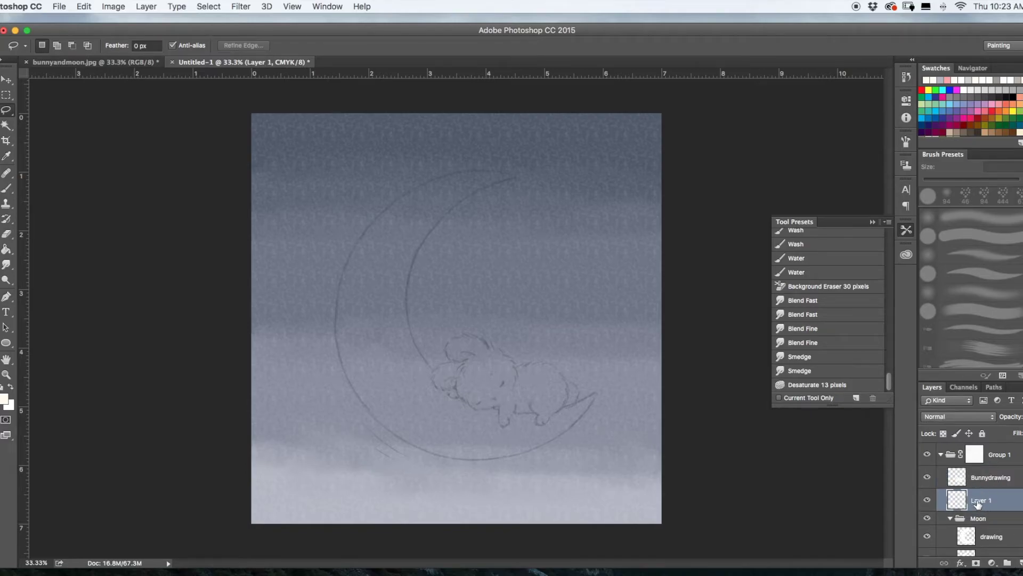
double_click(978, 504)
text(color)
key(Return)
click(7, 188)
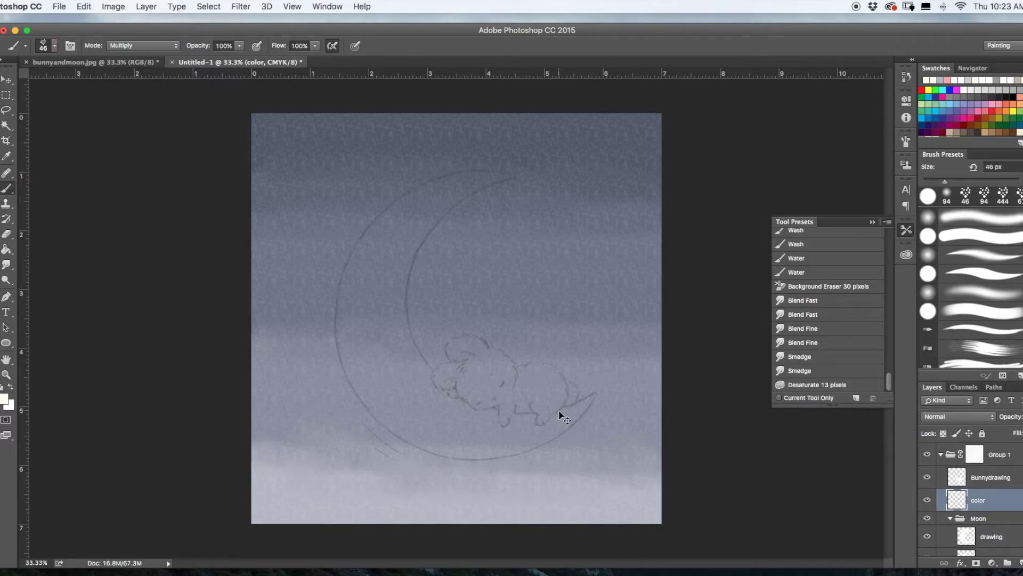
key(super+equal)
- Pick cream as the foreground colour and paint over the bunny's body
scroll(560, 411, down, 3)
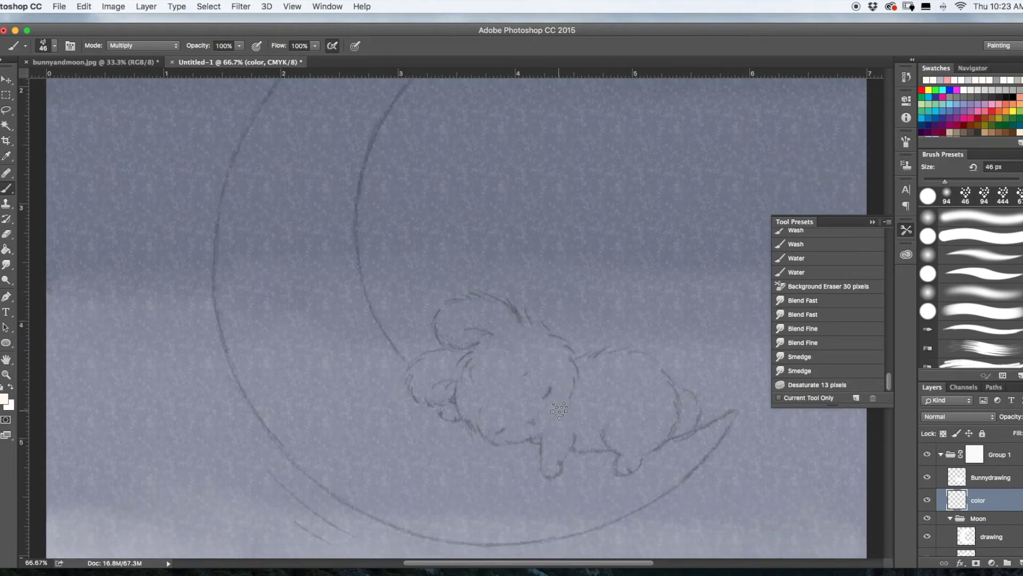
scroll(480, 410, right, 5)
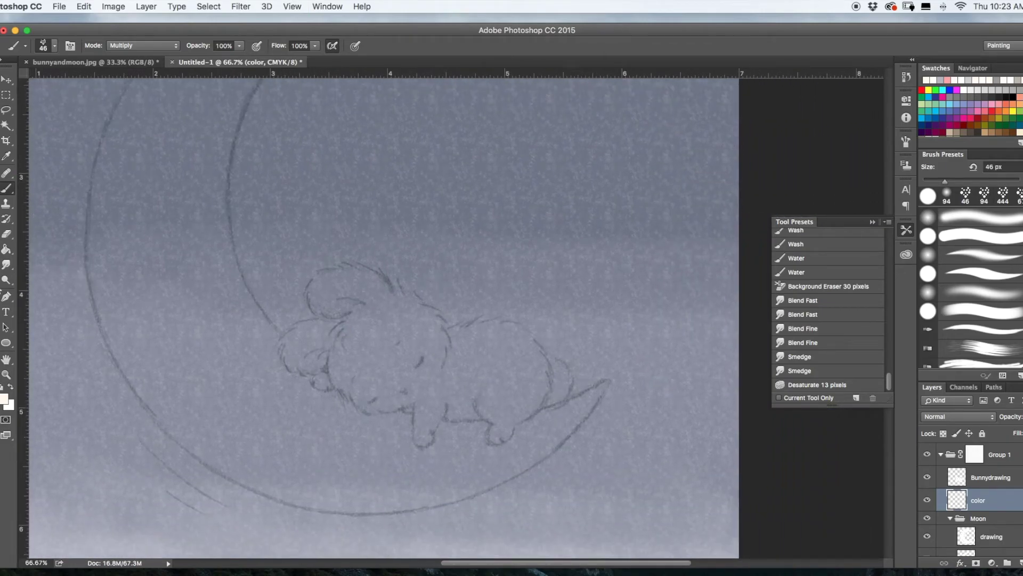
click(4, 399)
click(231, 188)
mouse_move(347, 315)
mouse_down()
mouse_move(417, 345)
mouse_move(407, 378)
mouse_move(419, 393)
mouse_move(436, 392)
mouse_move(424, 421)
mouse_move(435, 392)
mouse_move(367, 397)
mouse_move(340, 343)
mouse_move(359, 395)
mouse_move(382, 401)
mouse_move(337, 339)
mouse_move(290, 348)
mouse_move(308, 330)
mouse_move(318, 331)
mouse_move(317, 358)
mouse_move(297, 361)
mouse_move(316, 359)
mouse_move(299, 347)
mouse_move(361, 305)
mouse_move(339, 316)
mouse_move(333, 277)
mouse_move(391, 295)
mouse_move(429, 334)
mouse_move(438, 361)
mouse_move(415, 313)
mouse_move(412, 342)
mouse_move(441, 360)
mouse_move(450, 338)
mouse_move(478, 332)
mouse_move(463, 373)
mouse_move(485, 386)
mouse_move(489, 408)
mouse_move(439, 411)
mouse_move(501, 406)
mouse_move(497, 434)
mouse_move(530, 401)
mouse_move(518, 370)
mouse_move(479, 353)
mouse_move(497, 369)
mouse_move(497, 332)
mouse_move(531, 355)
mouse_move(518, 336)
mouse_move(535, 394)
mouse_move(562, 376)
mouse_move(549, 393)
mouse_up()
- Paint the tail, ears, head and neck cream, then erase the overspill along the belly edge
drag(333, 377, 326, 373)
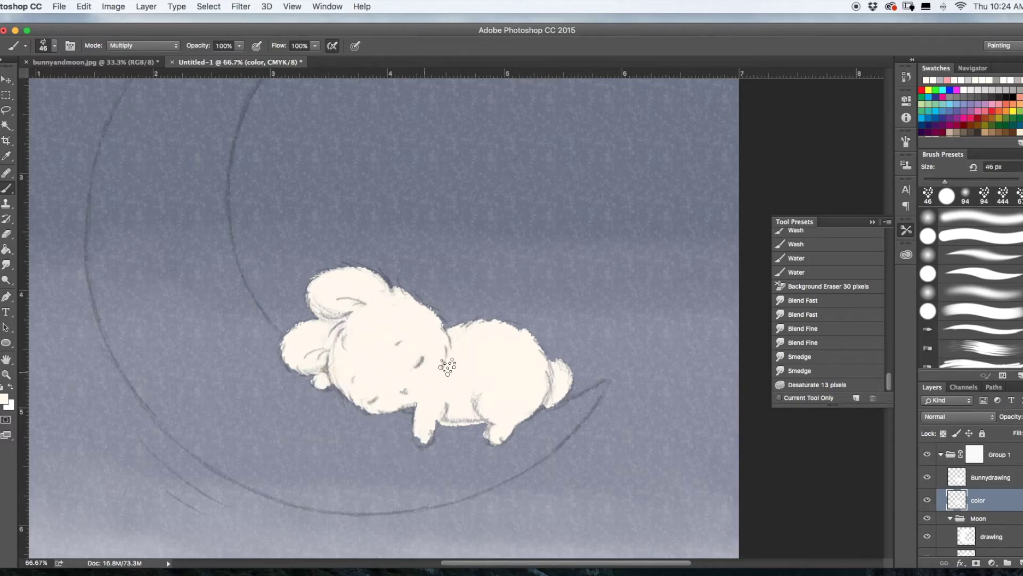
mouse_move(377, 301)
mouse_down()
mouse_move(367, 287)
mouse_move(428, 361)
mouse_move(501, 341)
mouse_move(500, 393)
mouse_move(530, 406)
mouse_move(365, 394)
mouse_move(413, 401)
mouse_move(314, 354)
mouse_move(345, 320)
mouse_move(512, 405)
mouse_move(460, 403)
mouse_move(468, 410)
mouse_move(462, 385)
mouse_up()
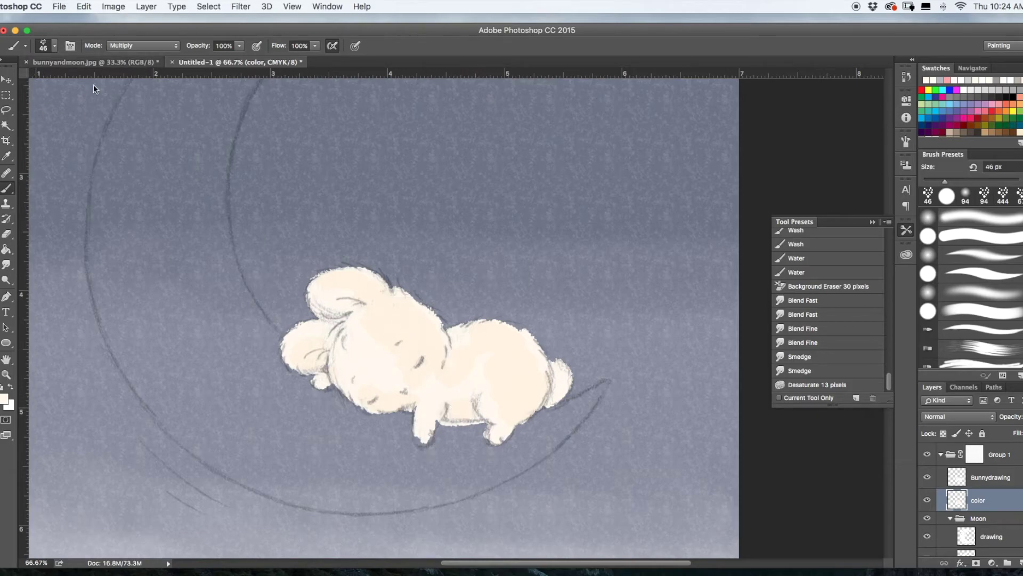
mouse_move(427, 318)
mouse_down()
mouse_move(369, 365)
mouse_move(440, 349)
mouse_move(401, 308)
mouse_move(458, 348)
mouse_move(537, 371)
mouse_move(538, 359)
mouse_move(549, 387)
mouse_up()
drag(347, 279, 369, 286)
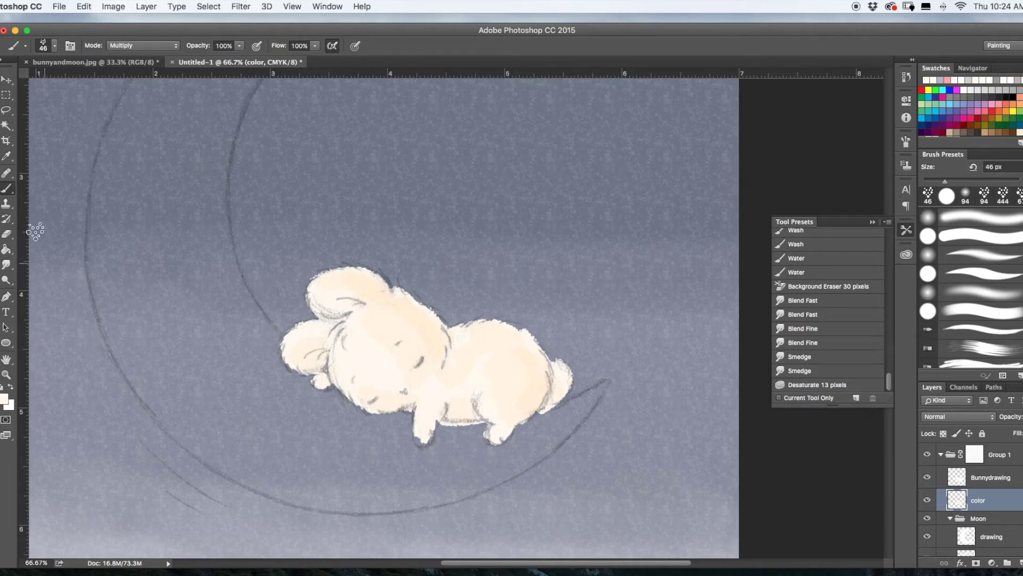
key(e)
drag(441, 425, 468, 428)
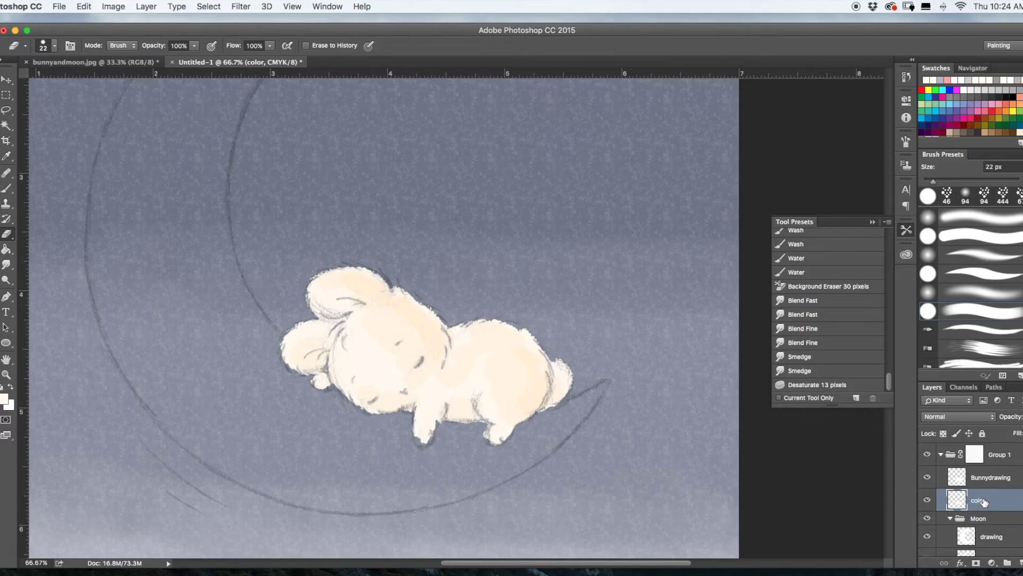
- Group Bunnydrawing and color into a new group named 'Bunny', then collapse and hide the Moon group
shift+click(1001, 480)
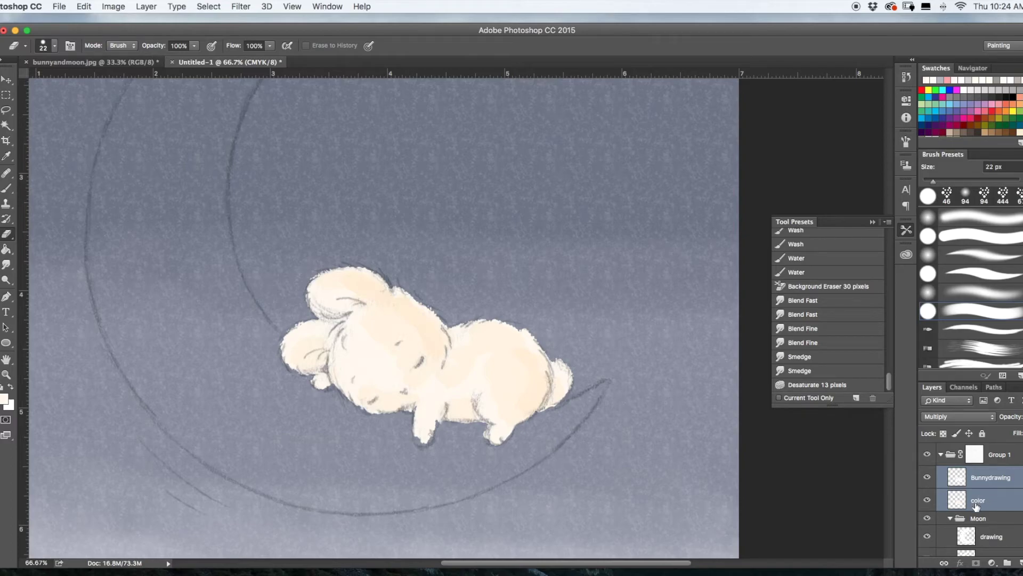
key(super+g)
double_click(982, 473)
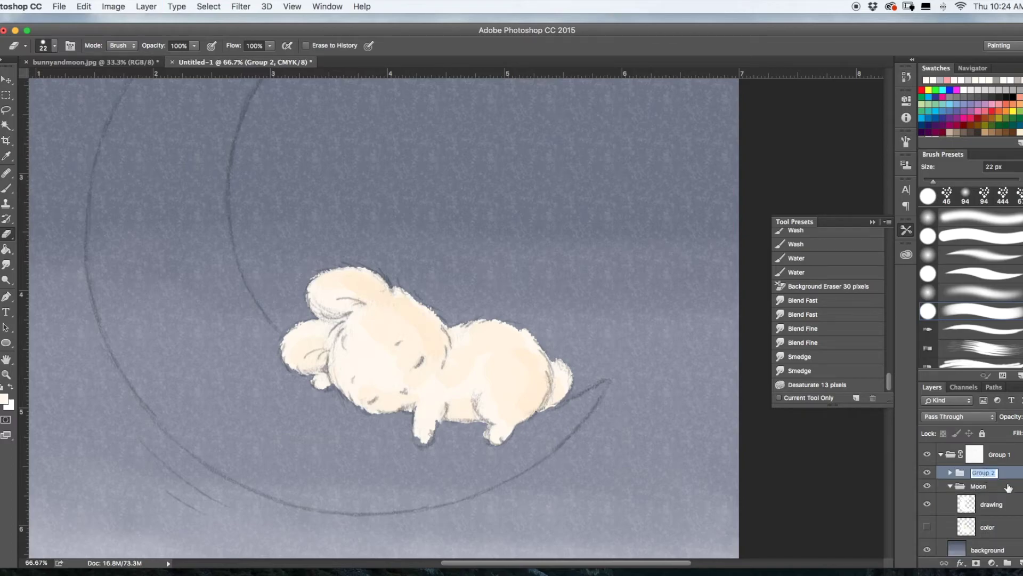
text(Bunny)
key(Return)
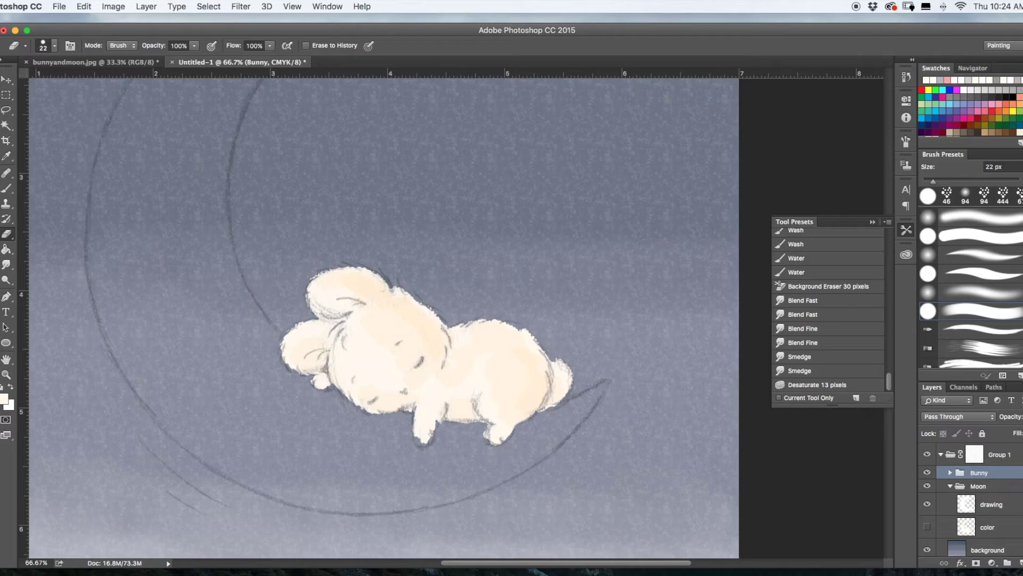
click(949, 487)
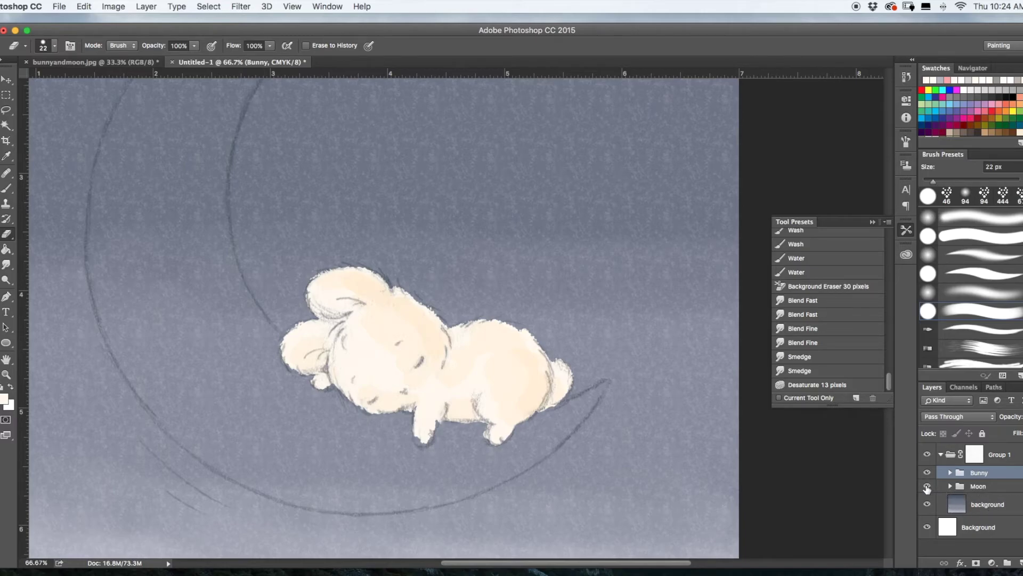
click(927, 488)
- Restore the Moon group and its cream fill layer, and set the eraser size to 63
click(927, 488)
click(950, 486)
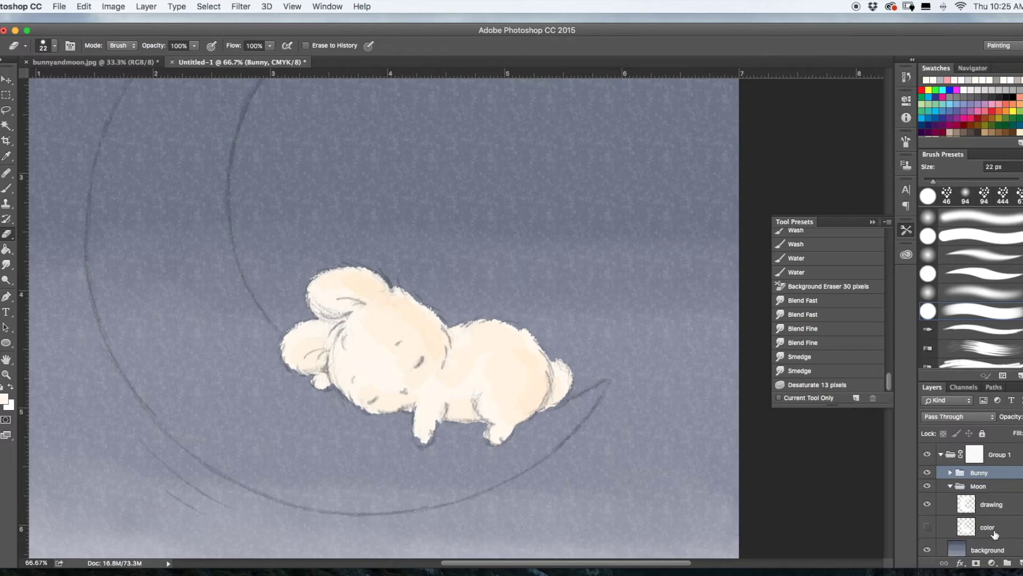
click(927, 527)
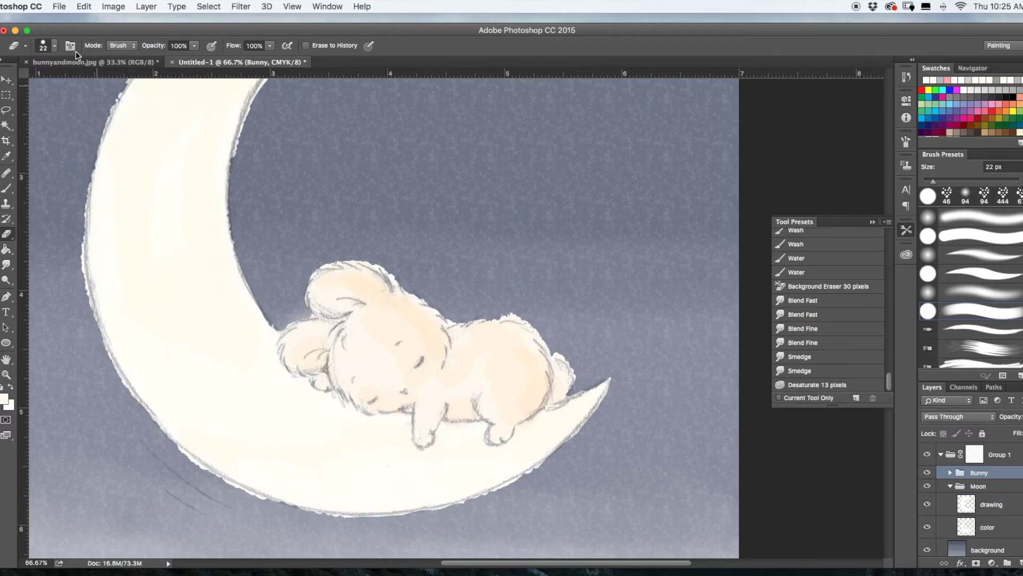
click(45, 48)
text(63)
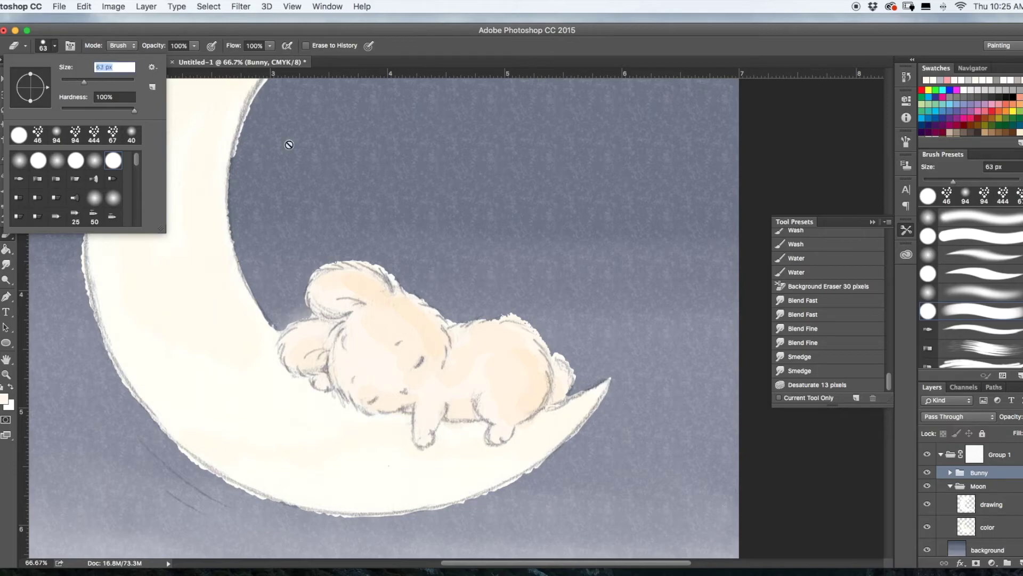
- On the moon's color layer, erase the stray cream around the bunny and along the crescent's inner edge
click(988, 527)
mouse_move(360, 254)
mouse_down()
mouse_move(390, 260)
mouse_move(412, 310)
mouse_move(323, 330)
mouse_move(288, 324)
mouse_up()
mouse_move(517, 386)
mouse_down()
mouse_move(538, 375)
mouse_move(494, 314)
mouse_move(560, 320)
mouse_up()
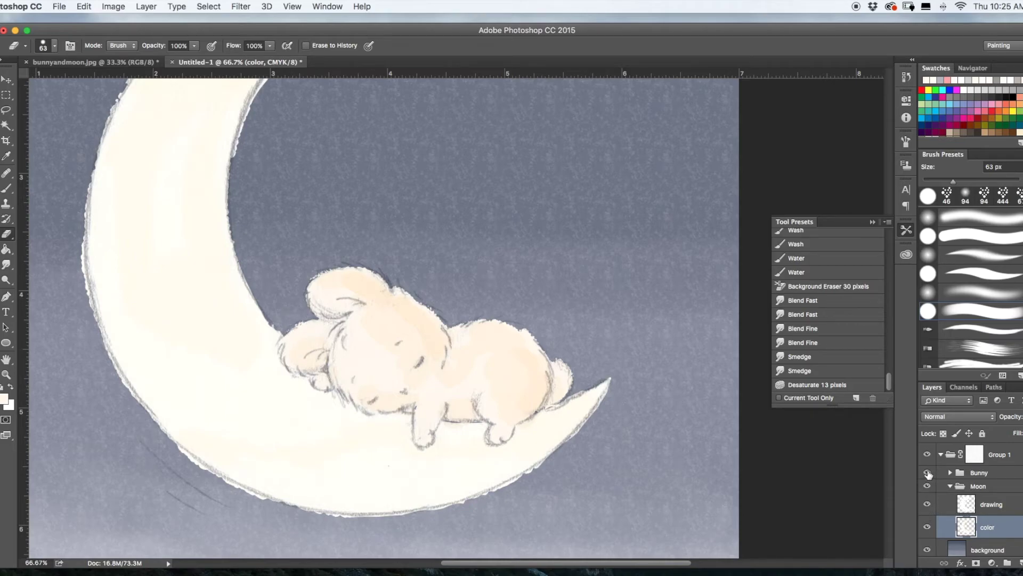
click(928, 474)
mouse_move(362, 336)
mouse_down()
mouse_move(426, 341)
mouse_move(372, 296)
mouse_up()
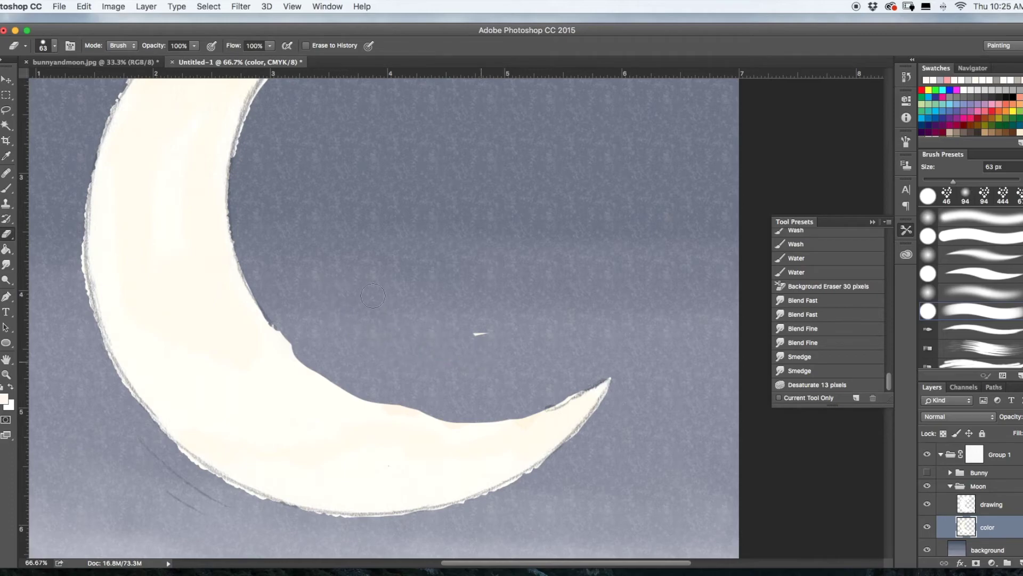
mouse_move(382, 383)
mouse_down()
mouse_move(429, 406)
mouse_move(384, 387)
mouse_up()
key(super+minus)
key(super+minus)
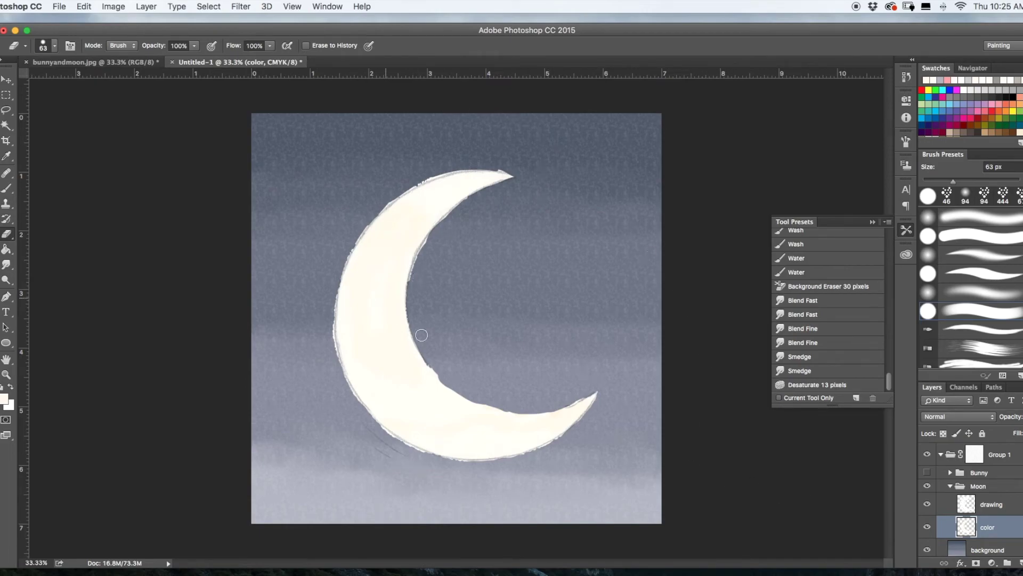
- Show the Bunny group and nudge it slightly left and up on the moon
click(951, 486)
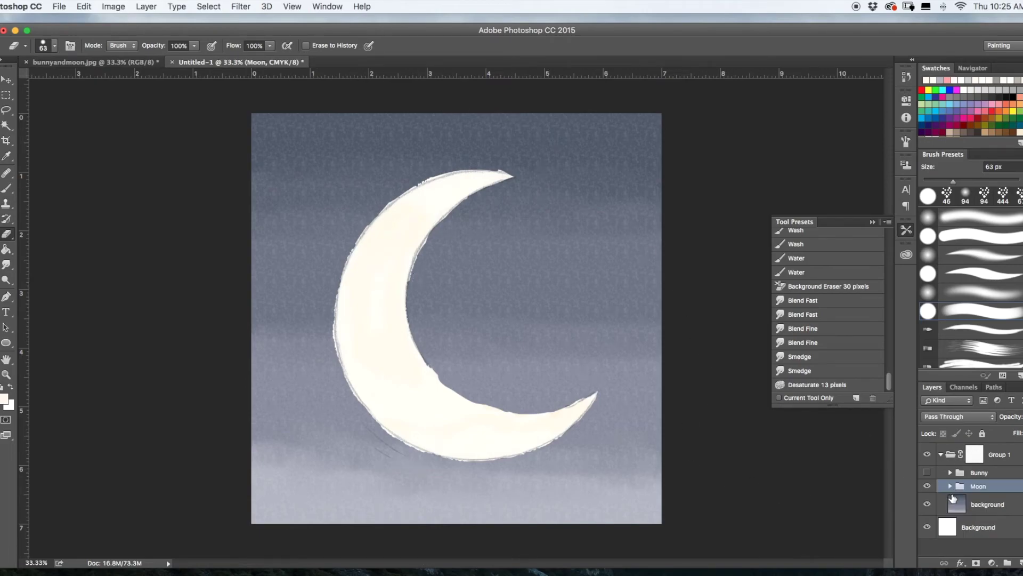
click(928, 472)
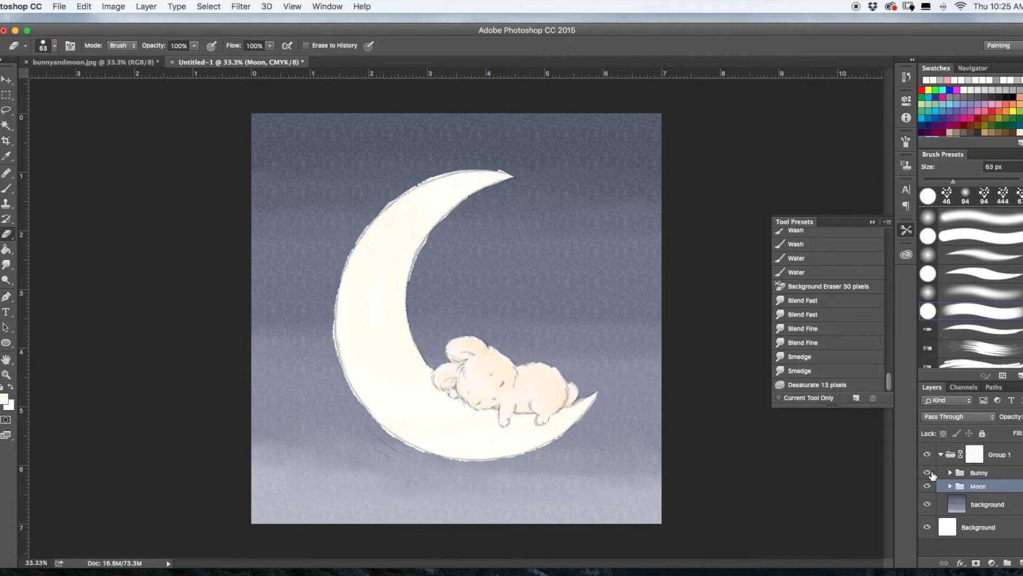
click(983, 474)
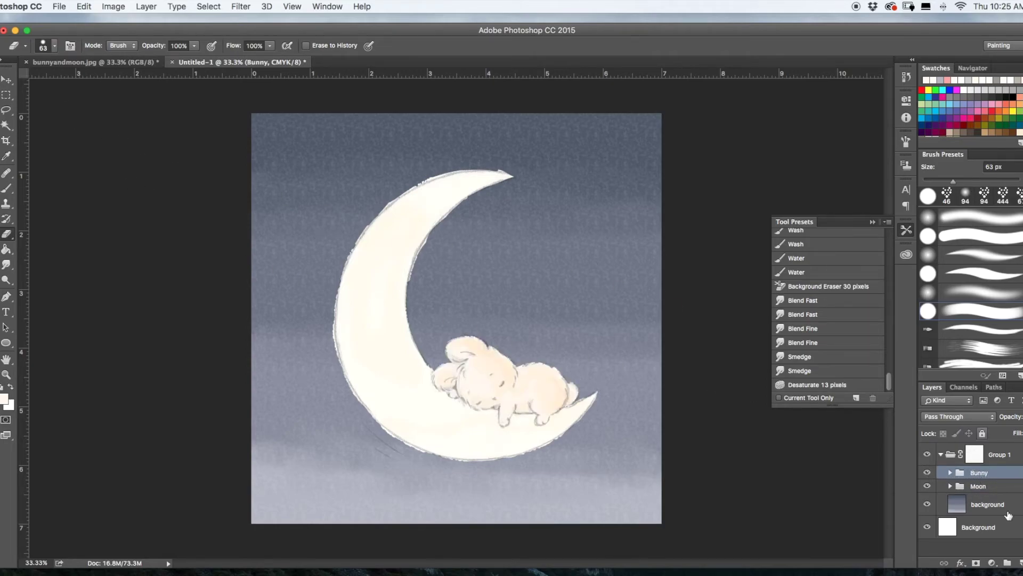
click(7, 80)
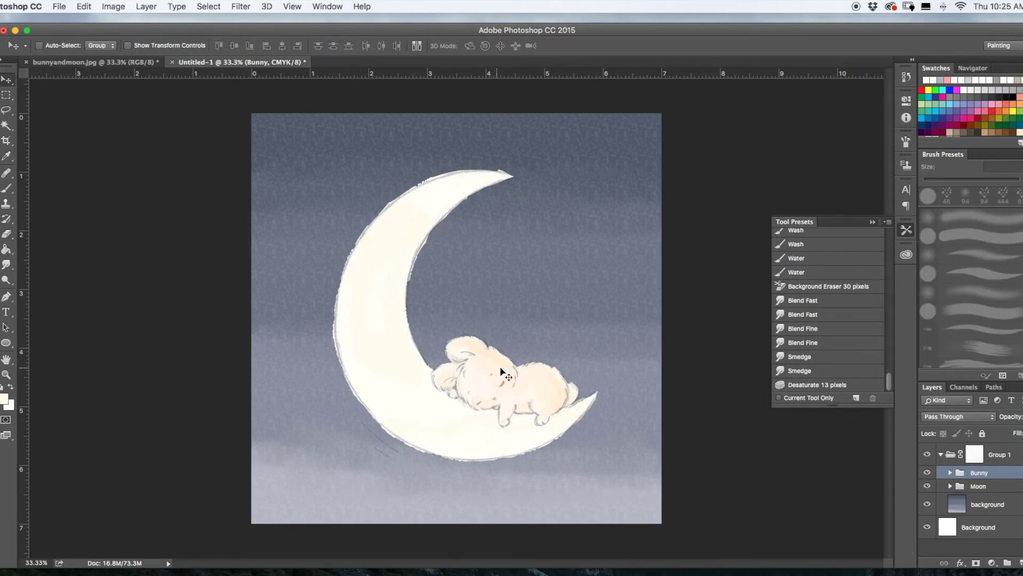
mouse_move(491, 367)
mouse_down()
mouse_move(440, 346)
mouse_move(412, 364)
mouse_move(446, 335)
mouse_move(456, 370)
mouse_move(470, 343)
mouse_move(483, 360)
mouse_move(460, 356)
mouse_move(357, 249)
mouse_move(476, 359)
mouse_up()
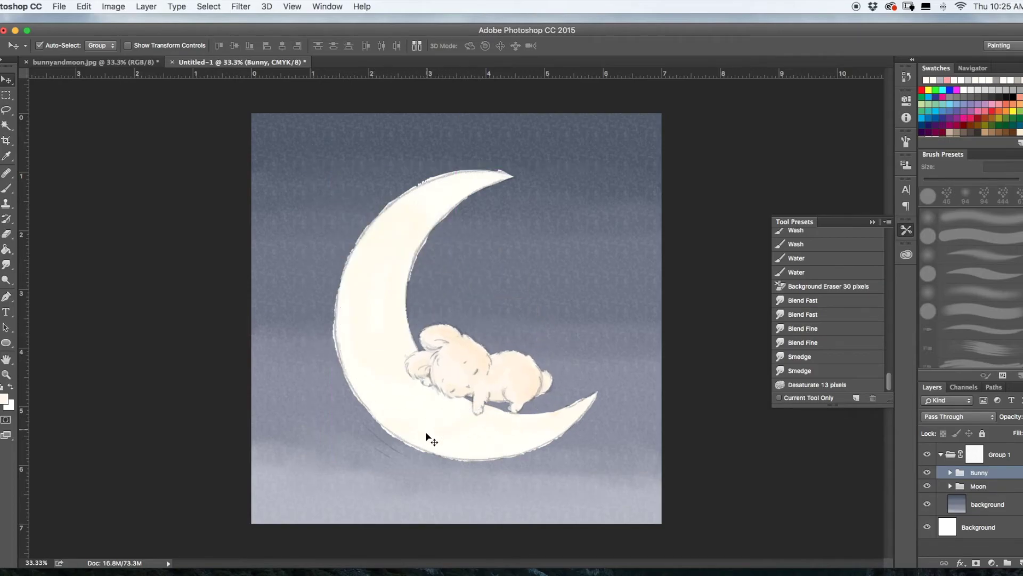
- Scale the bunny up to about 126% and rotate it about 19°
key(ctrl+t)
drag(559, 299, 617, 286)
drag(521, 354, 507, 370)
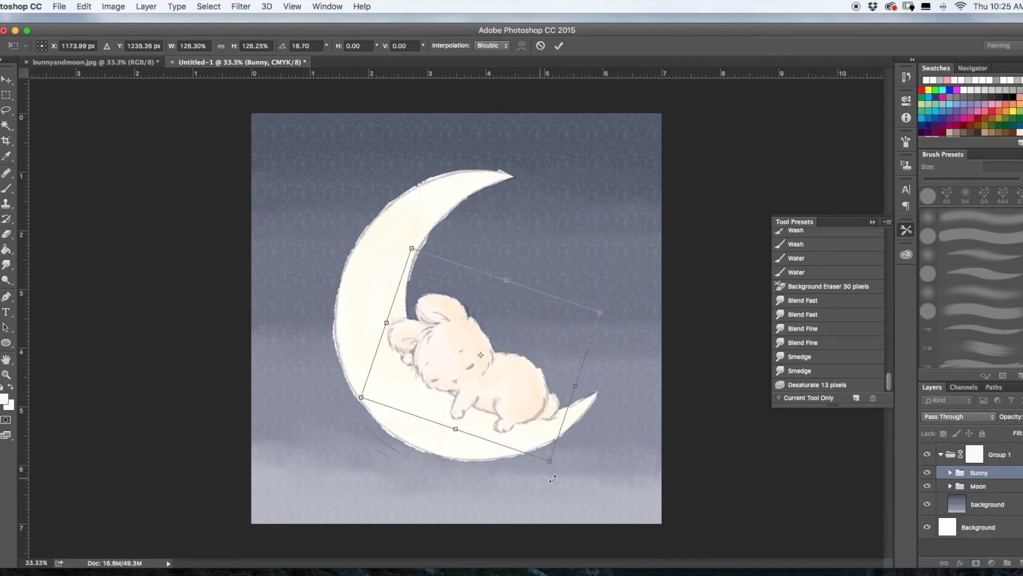
key(Return)
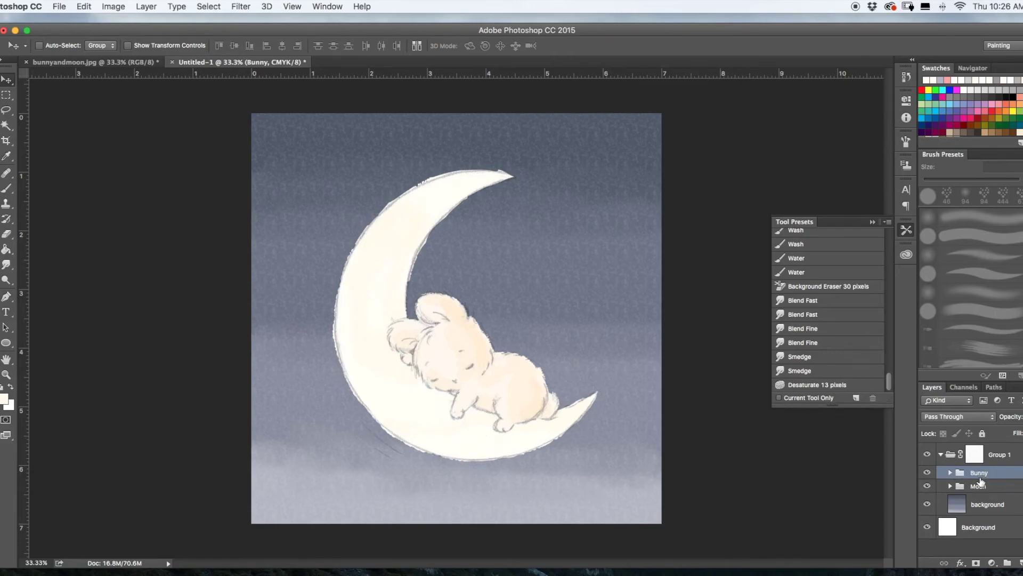
right_click(986, 476)
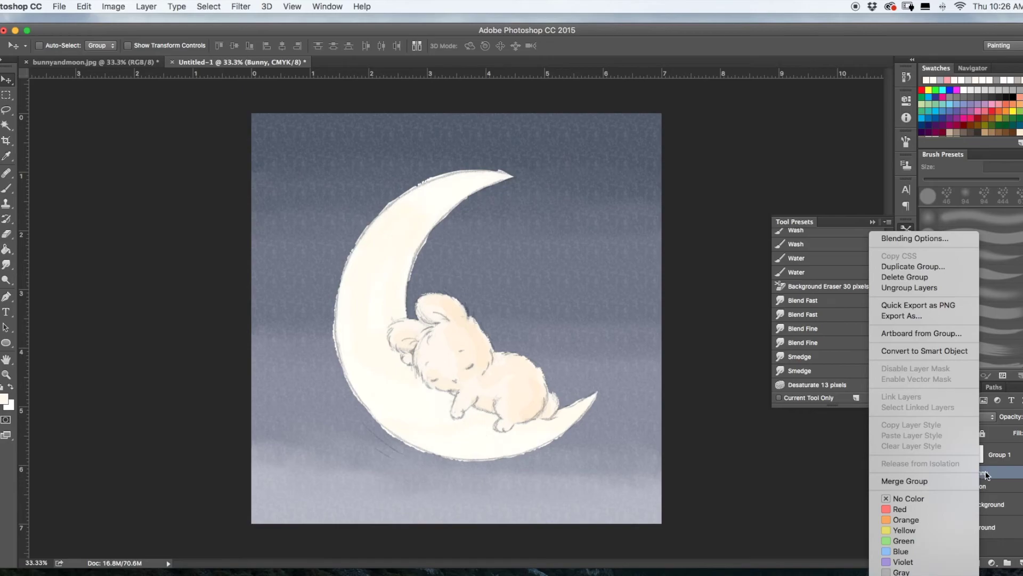
click(913, 265)
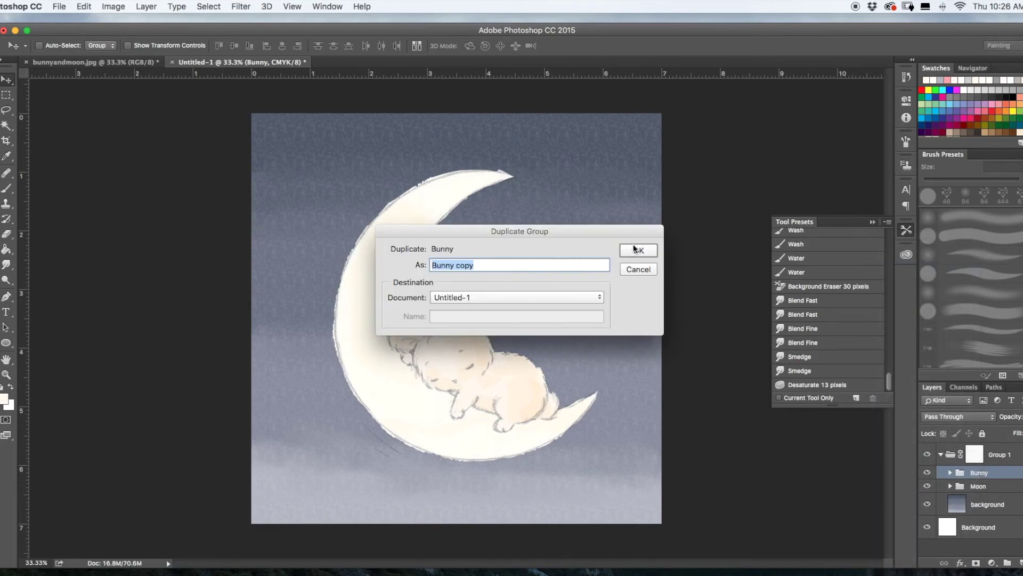
click(635, 249)
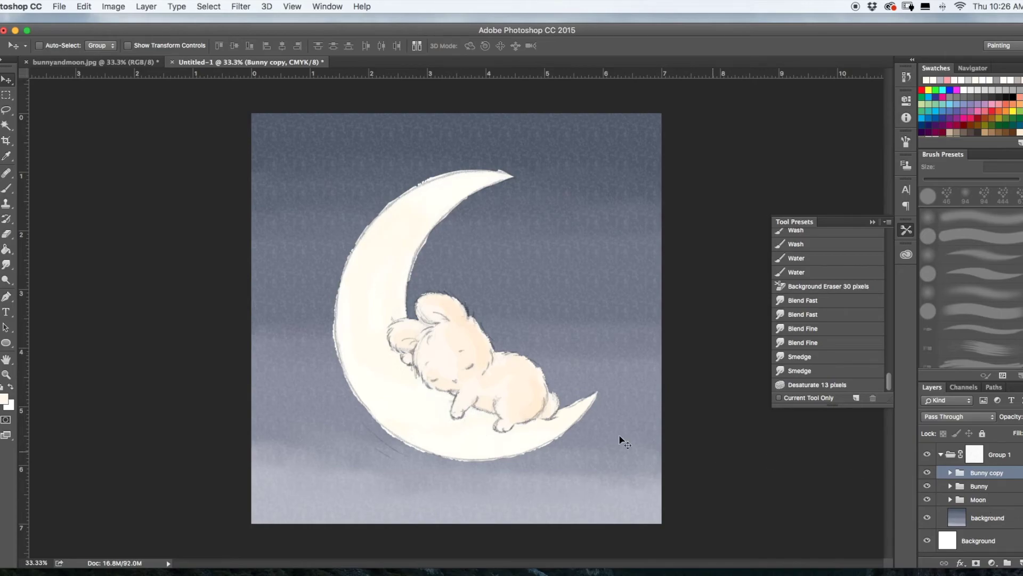
drag(447, 354, 442, 213)
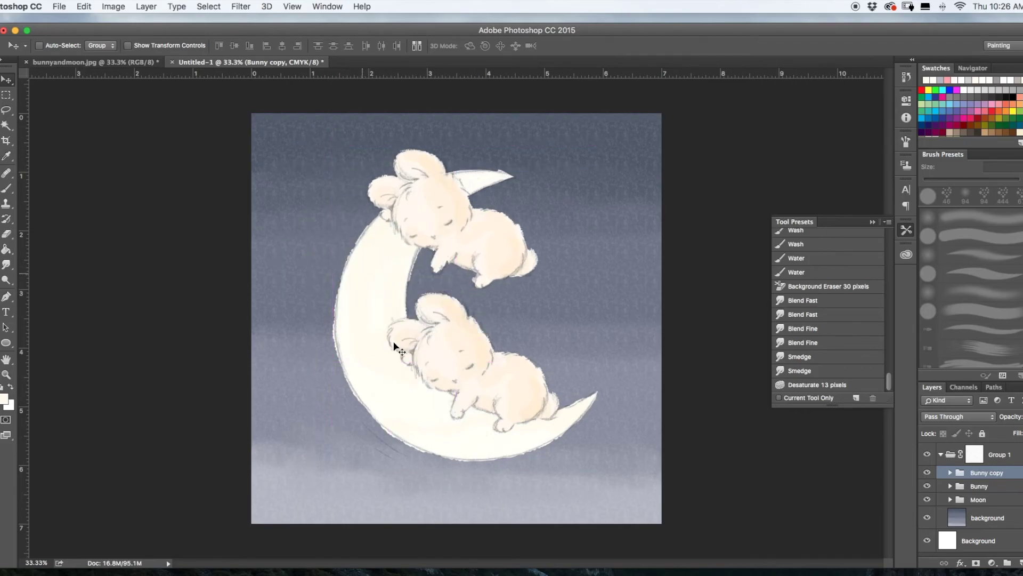
drag(501, 236, 596, 278)
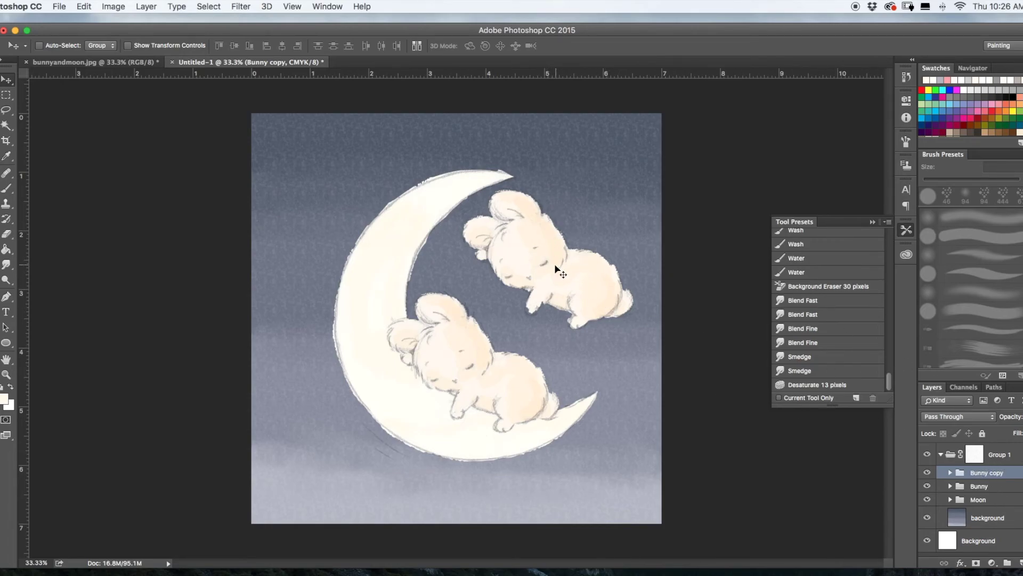
drag(557, 275, 516, 323)
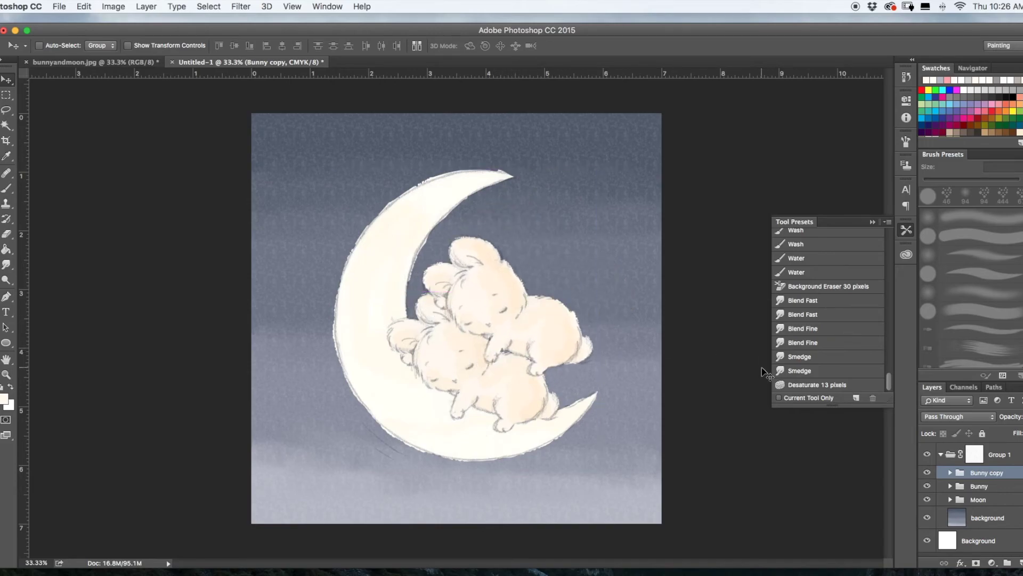
key(super+z)
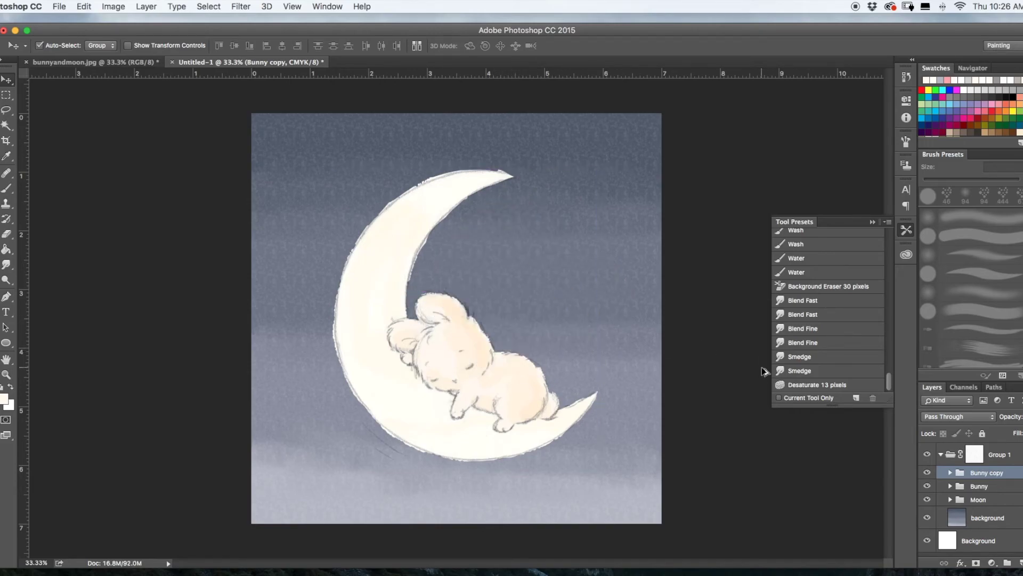
key(alt+super+z)
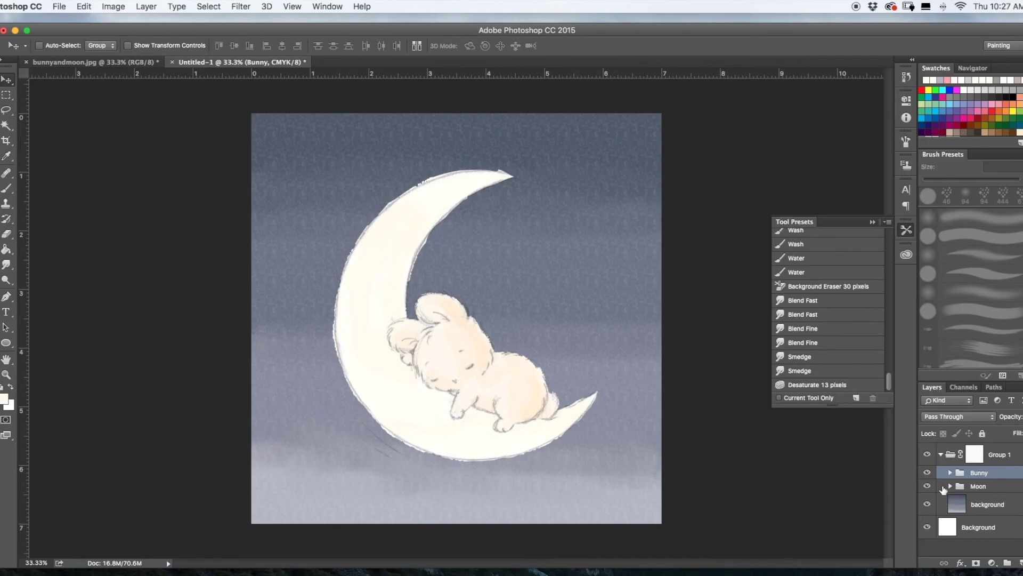
- Check the Moon and Bunny groups' visibility, then expand Bunny and select its Bunnydrawing layer
click(927, 487)
click(928, 488)
click(928, 473)
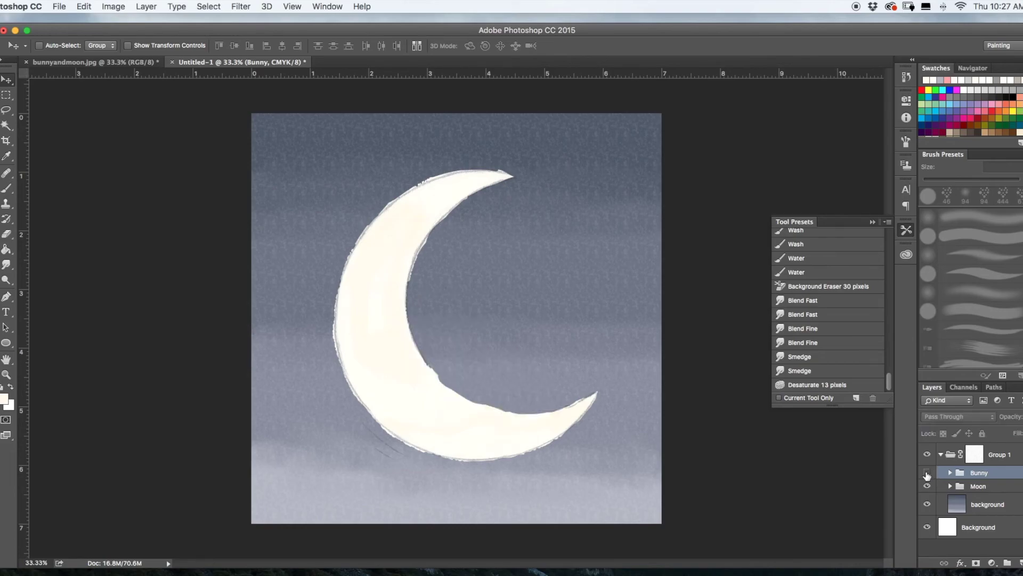
click(929, 473)
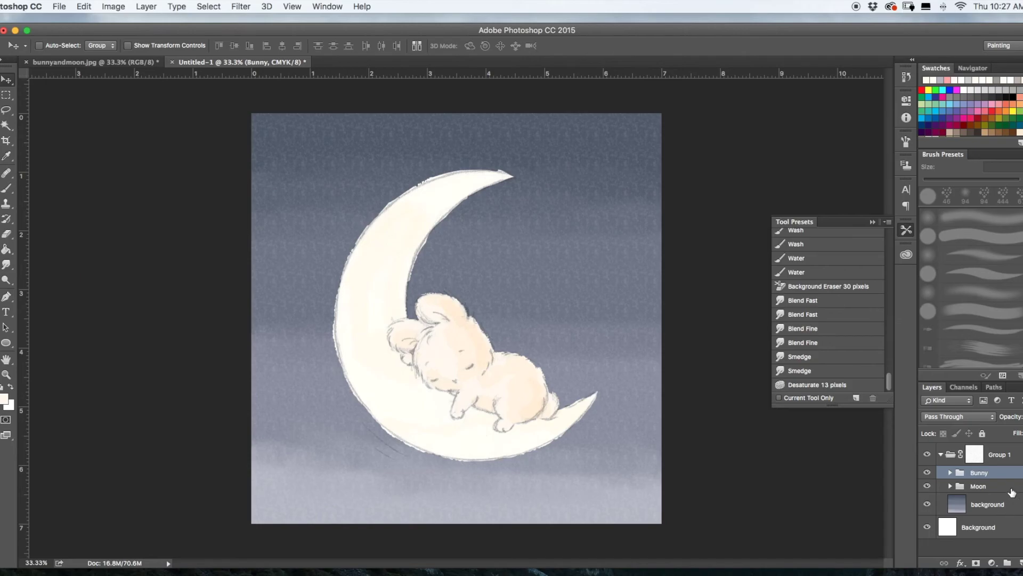
click(952, 473)
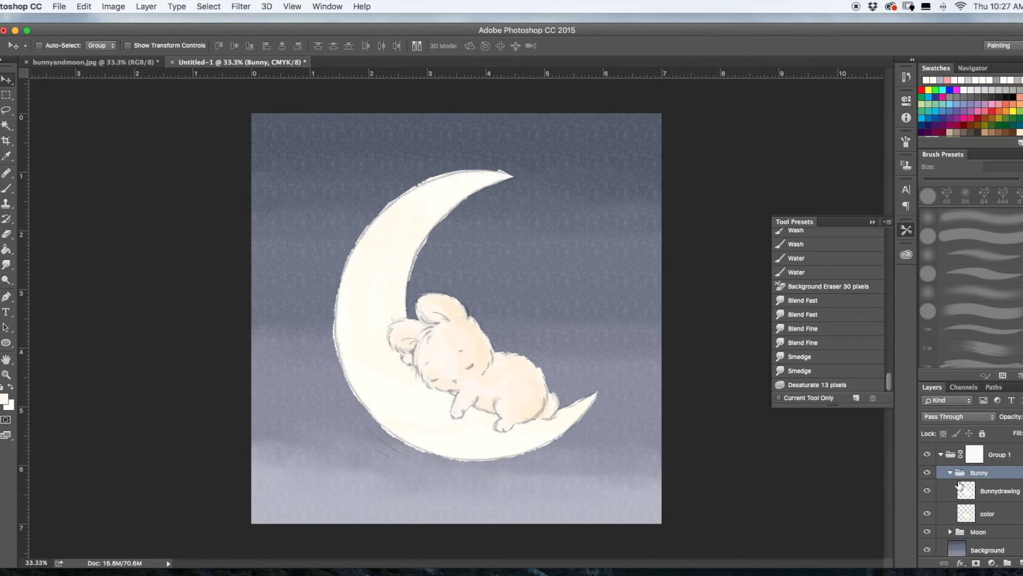
click(994, 493)
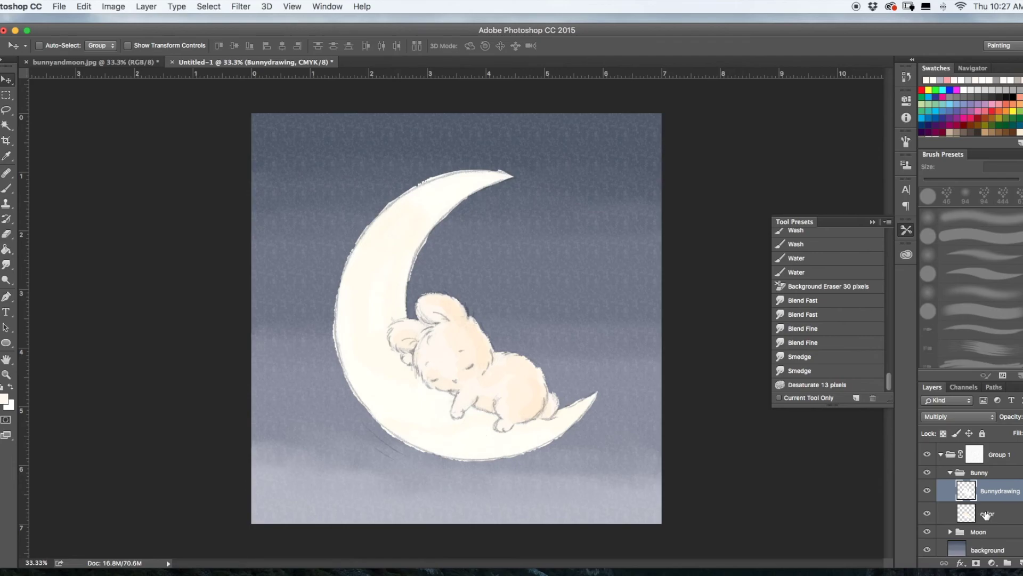
- Keep the bunny color layer beneath Bunnydrawing and switch to the 46 px Multiply brush
drag(985, 513, 995, 486)
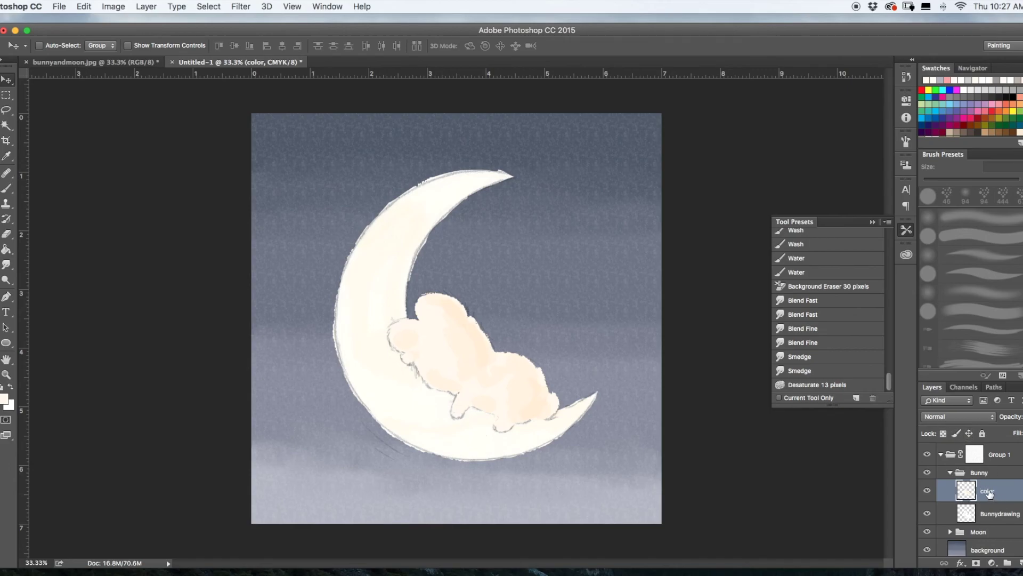
drag(989, 494, 987, 526)
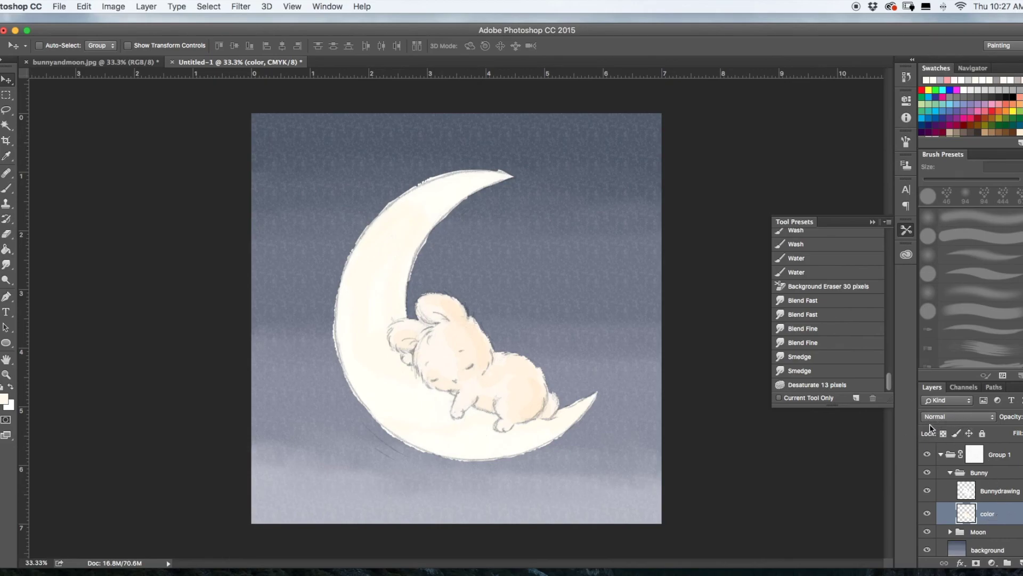
click(7, 189)
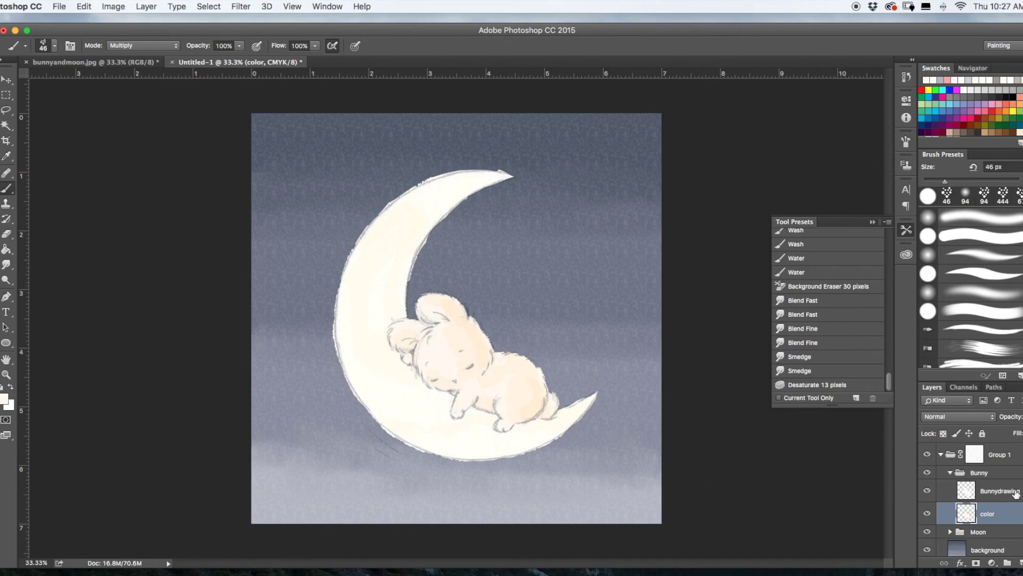
- Collapse the Bunny group so Group 1 lists only Bunny, Moon and background
click(951, 473)
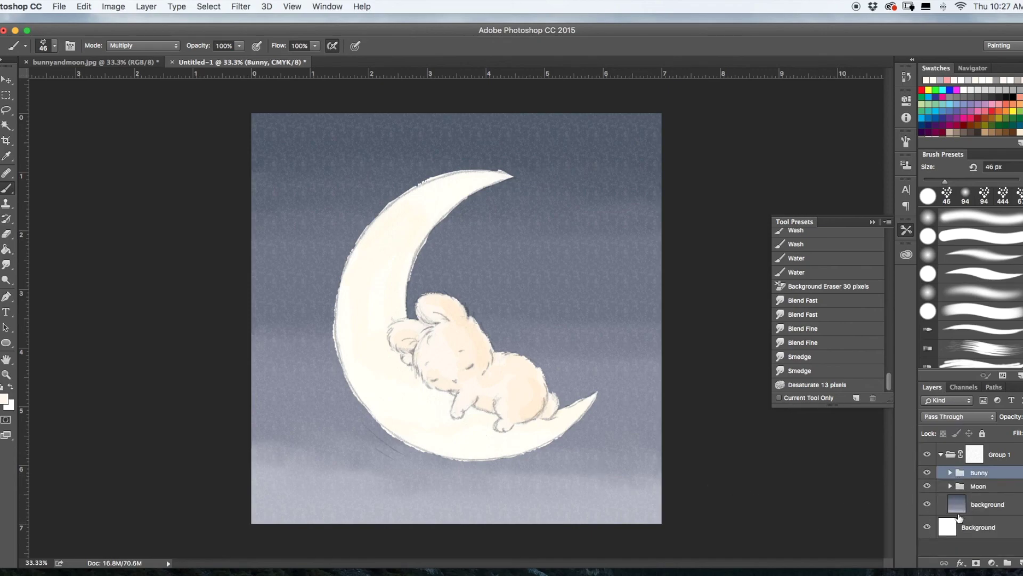